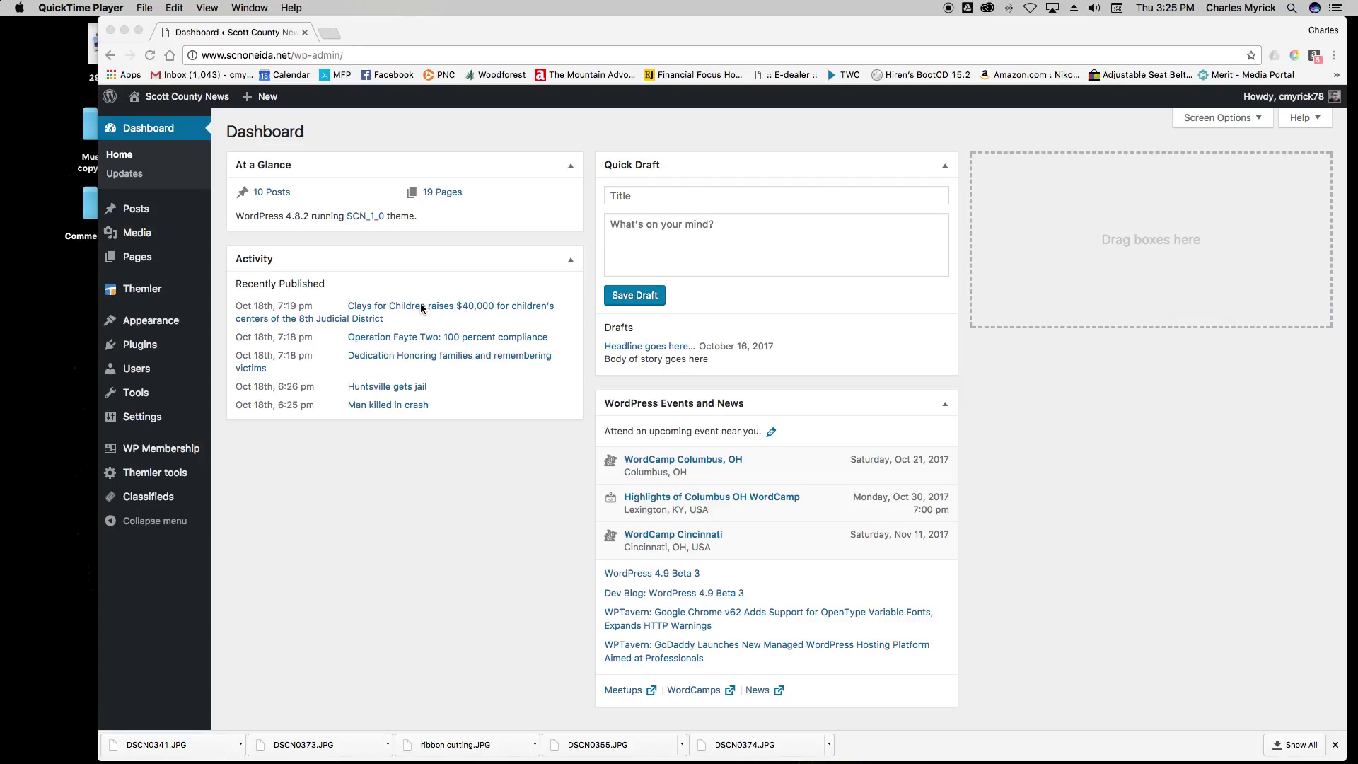
- Open the Add New Post editor from the Posts menu in the sidebar
{"action": "left_click", "coordinate": [274, 102]}
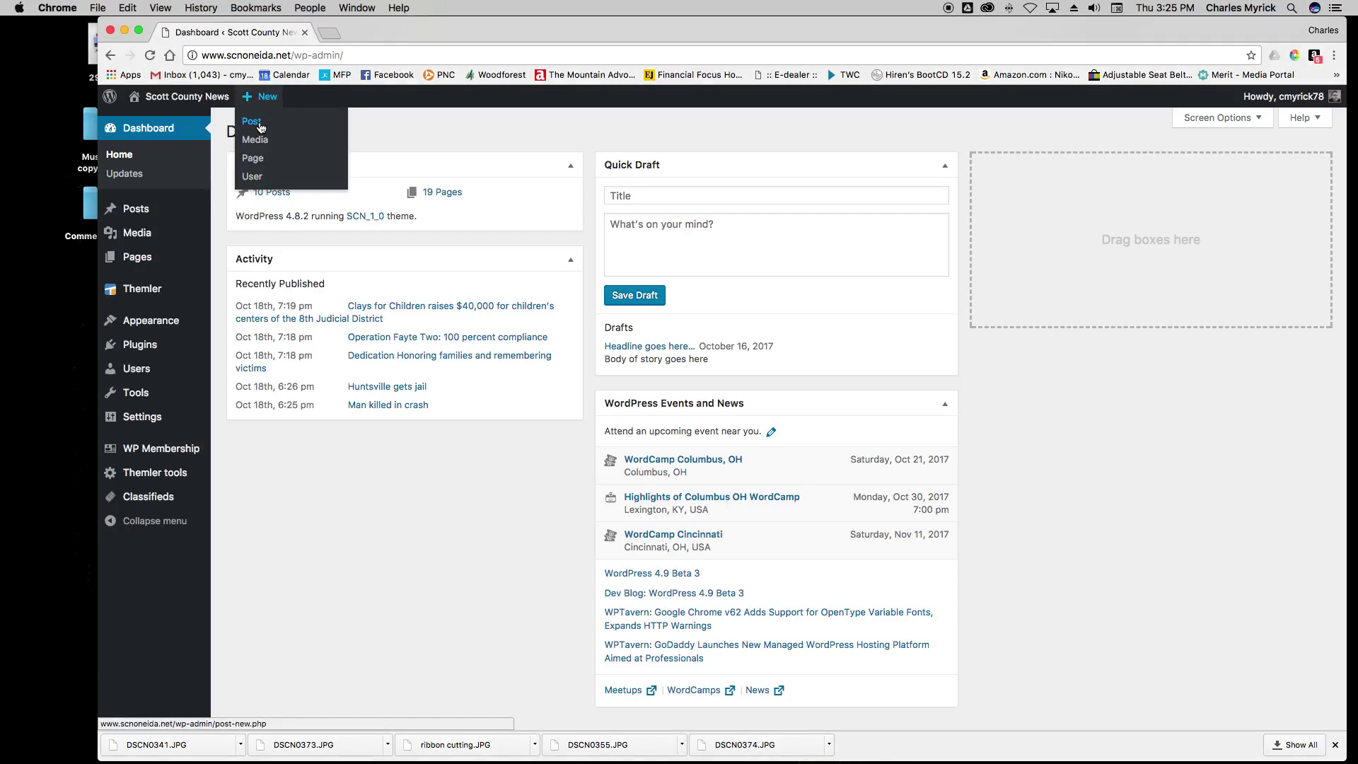
{"action": "mouse_move", "coordinate": [152, 212]}
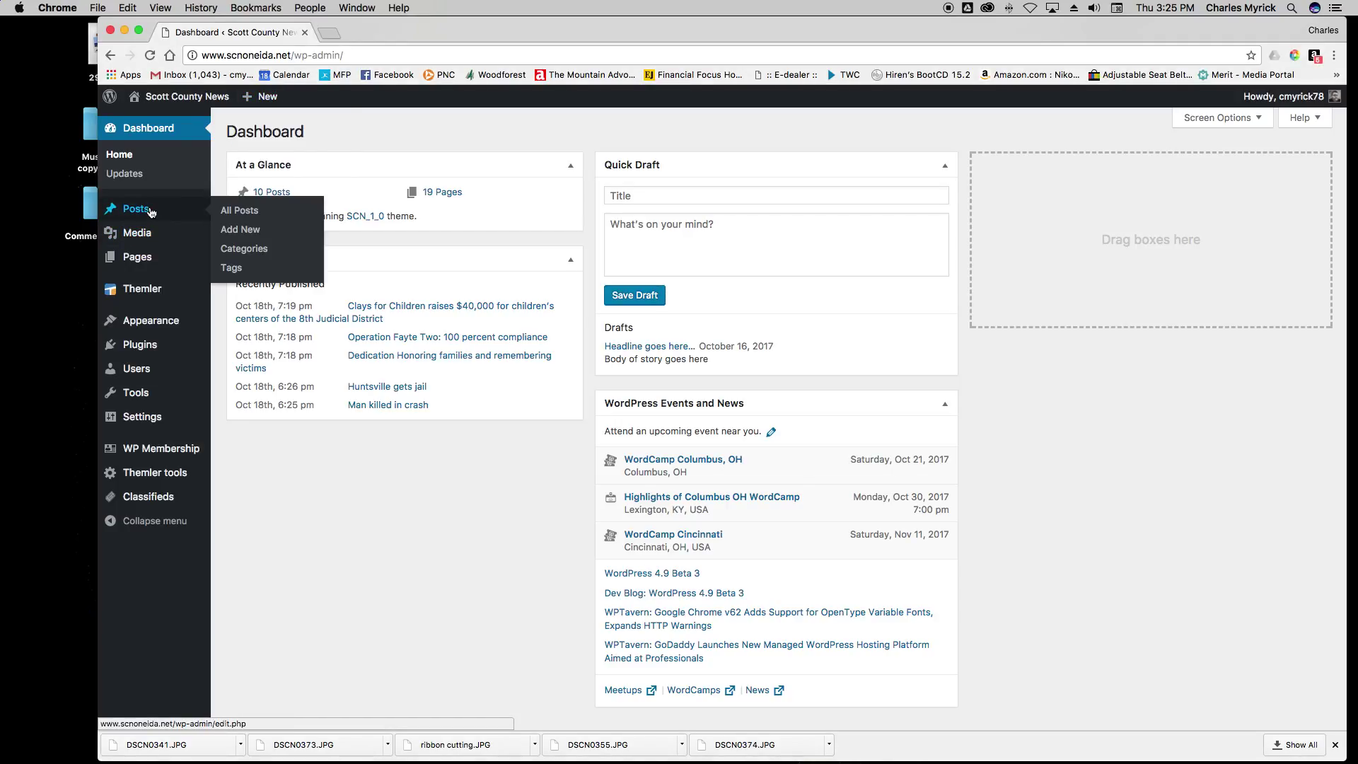
{"action": "left_click", "coordinate": [247, 238]}
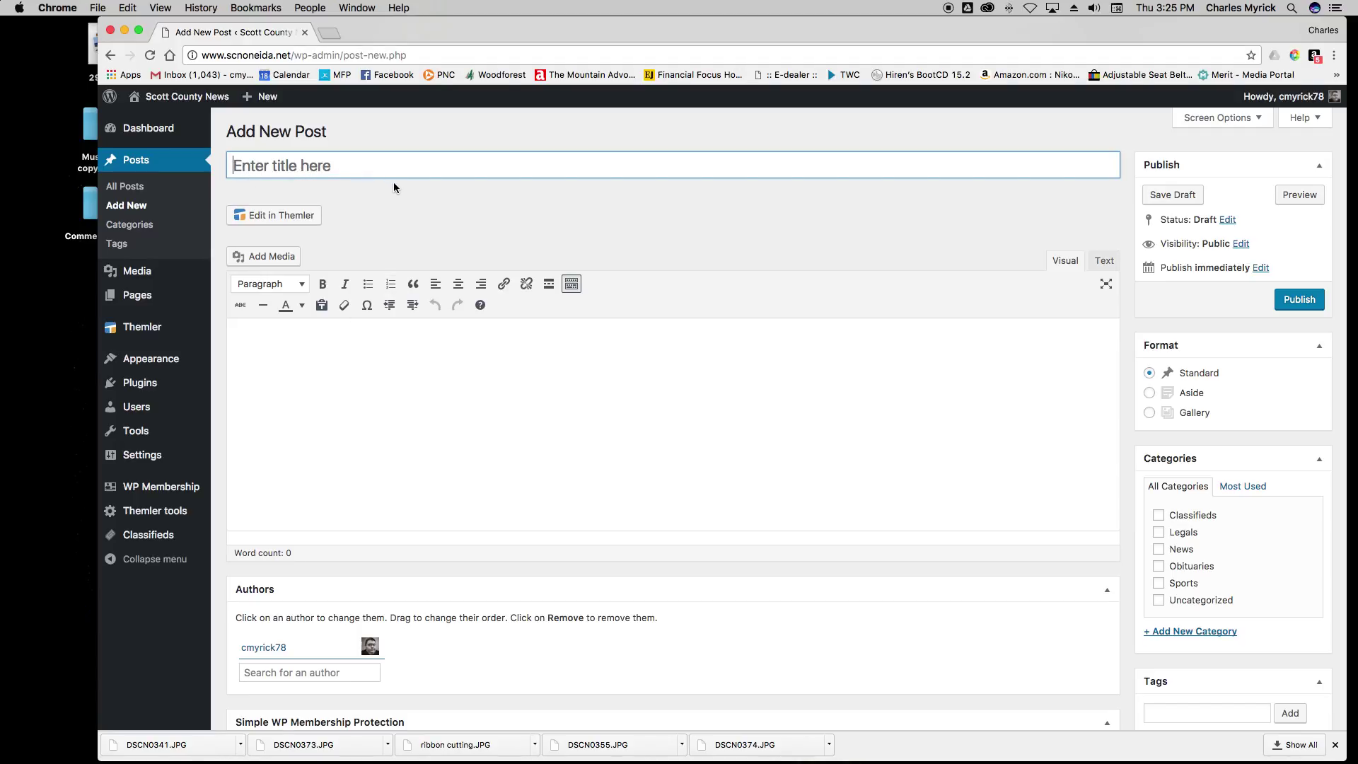
{"action": "left_click", "coordinate": [358, 377]}
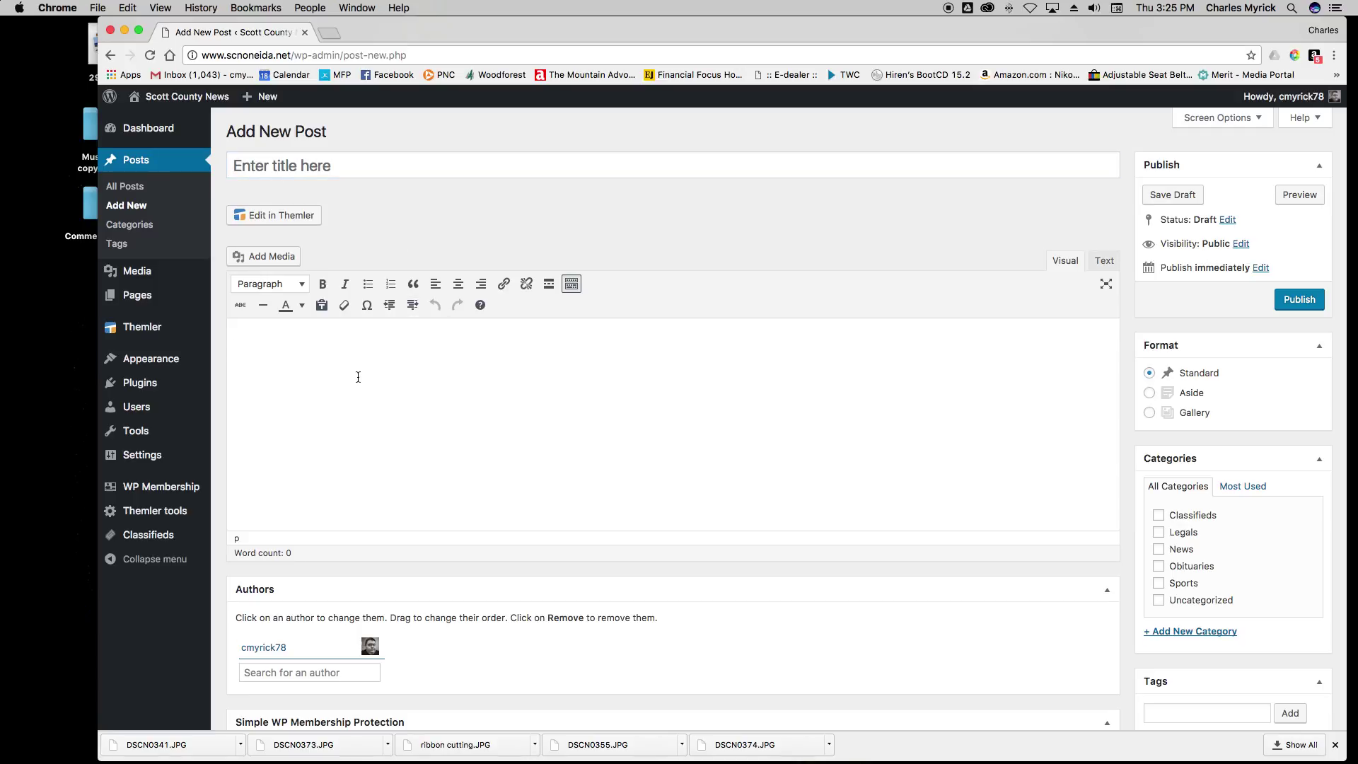
{"action": "type", "text": "Content"}
{"action": "key", "text": "super+a"}
{"action": "key", "text": "BackSpace"}
- Select the Oneida-fb1.jpg football photo in the Add Media library
{"action": "left_click", "coordinate": [283, 265]}
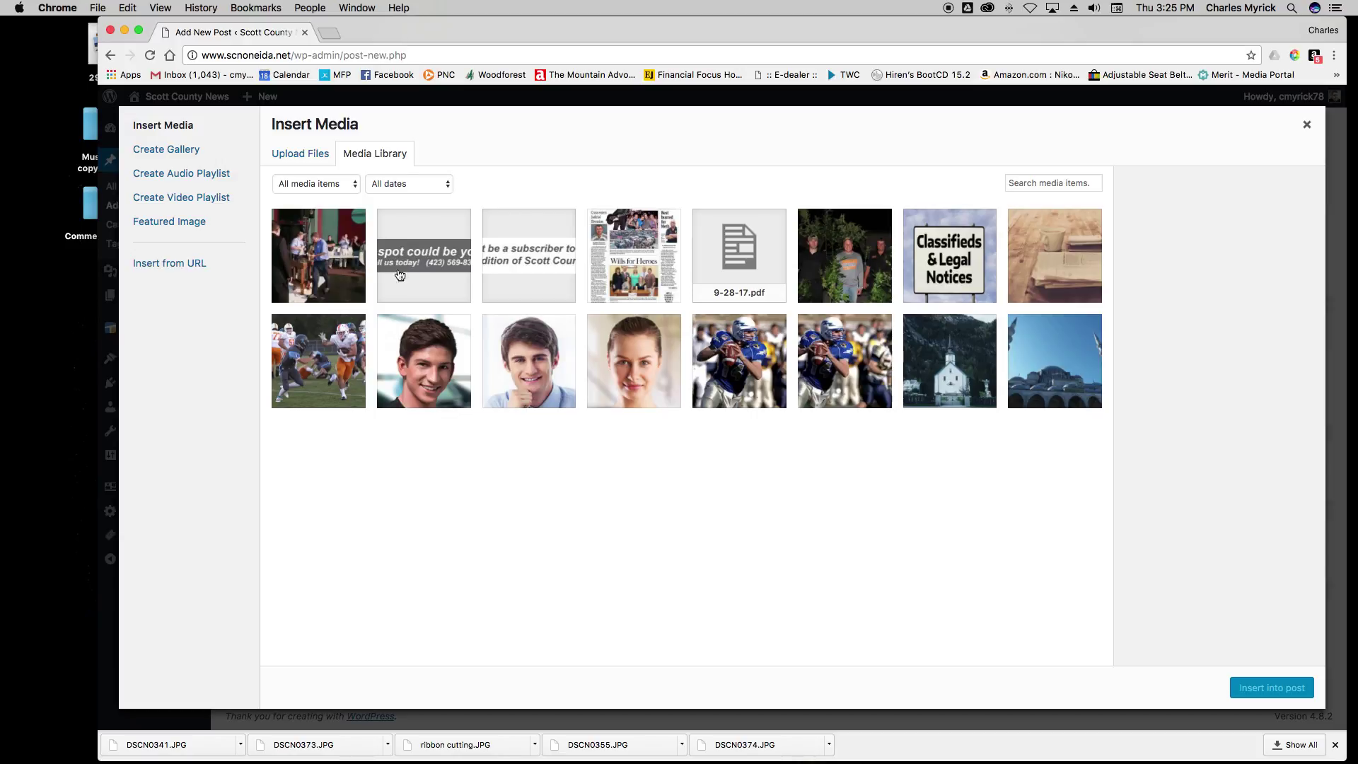
{"action": "left_click", "coordinate": [317, 347]}
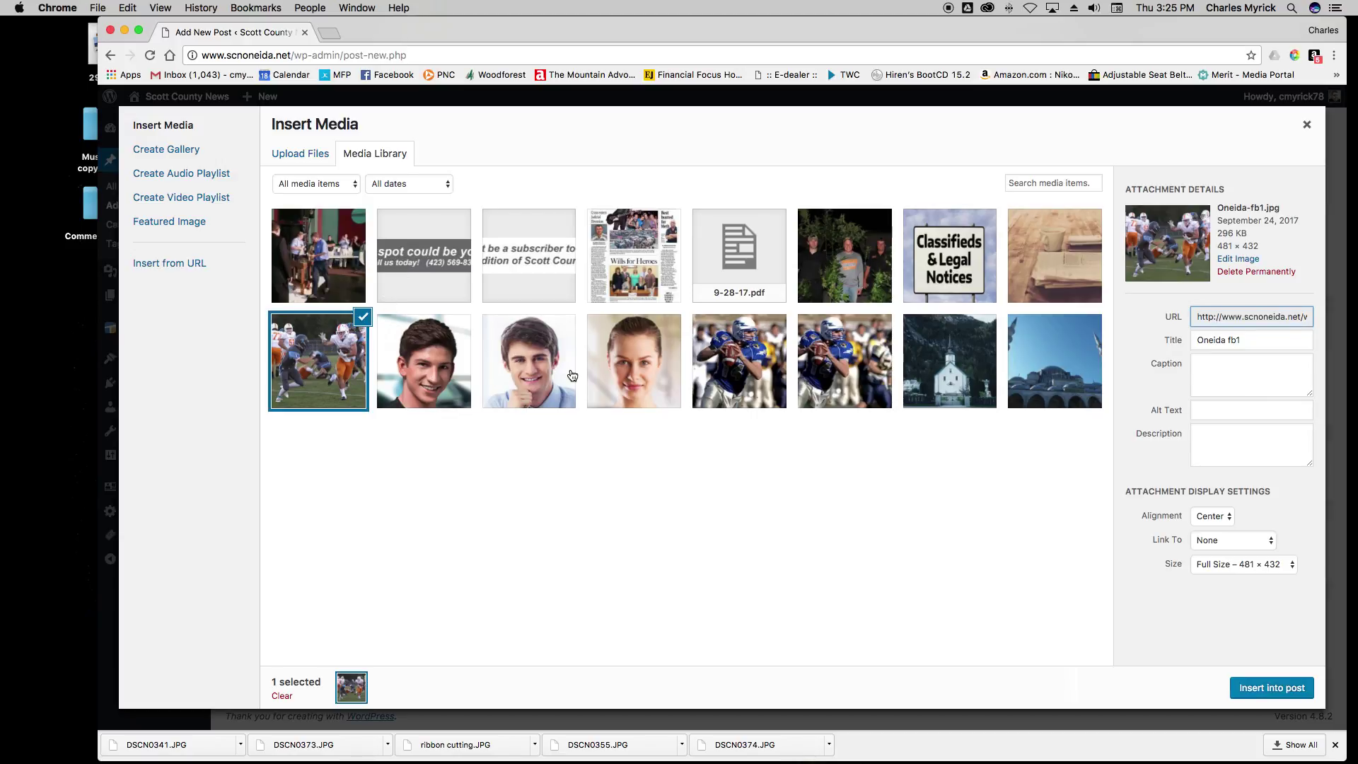
{"action": "left_click", "coordinate": [319, 160]}
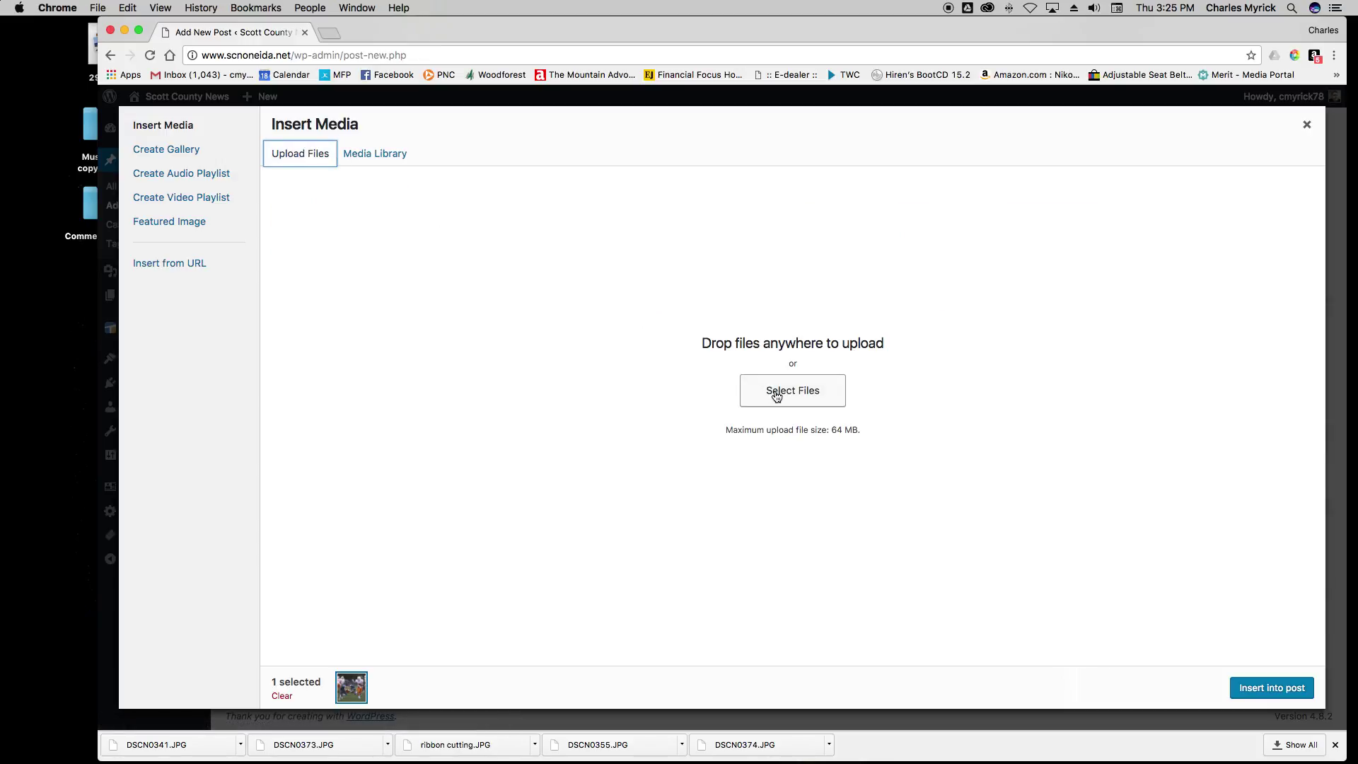
{"action": "left_click", "coordinate": [383, 157]}
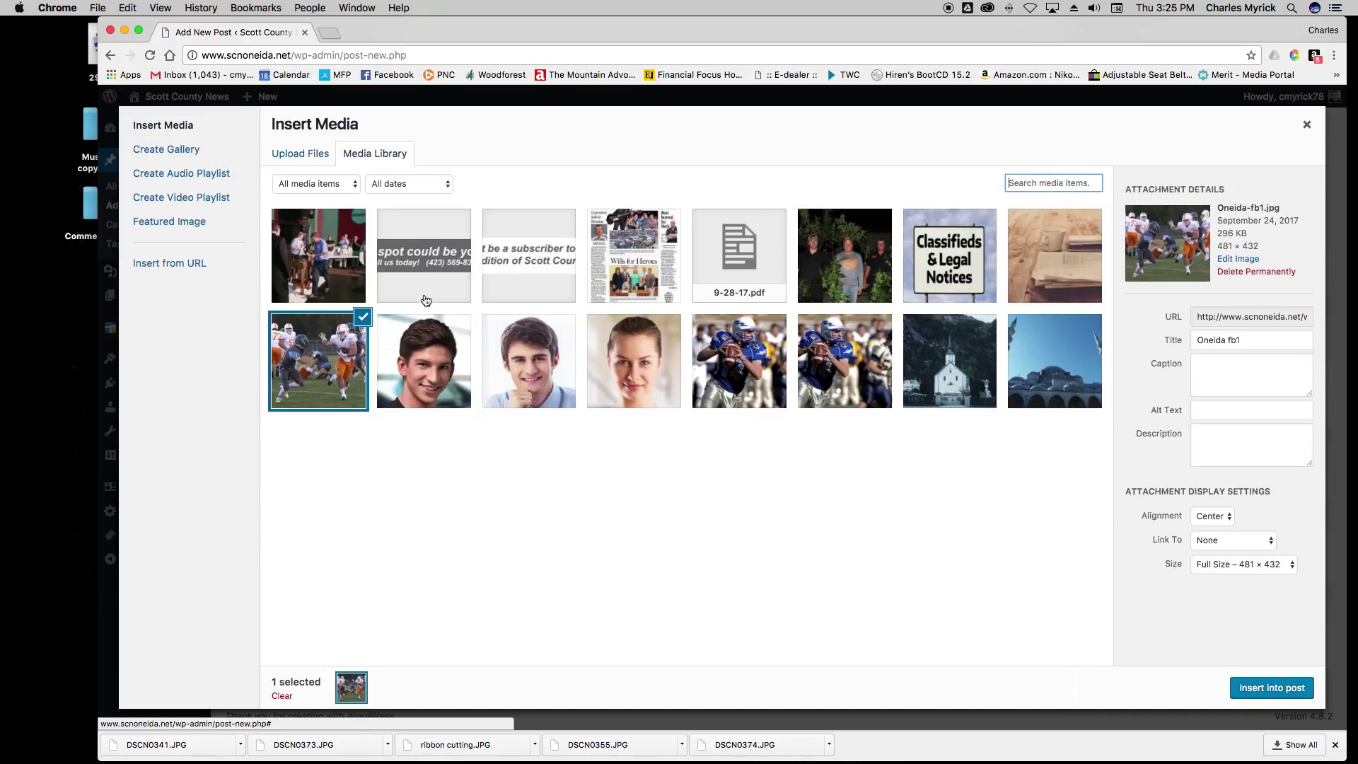
{"action": "left_click", "coordinate": [321, 352]}
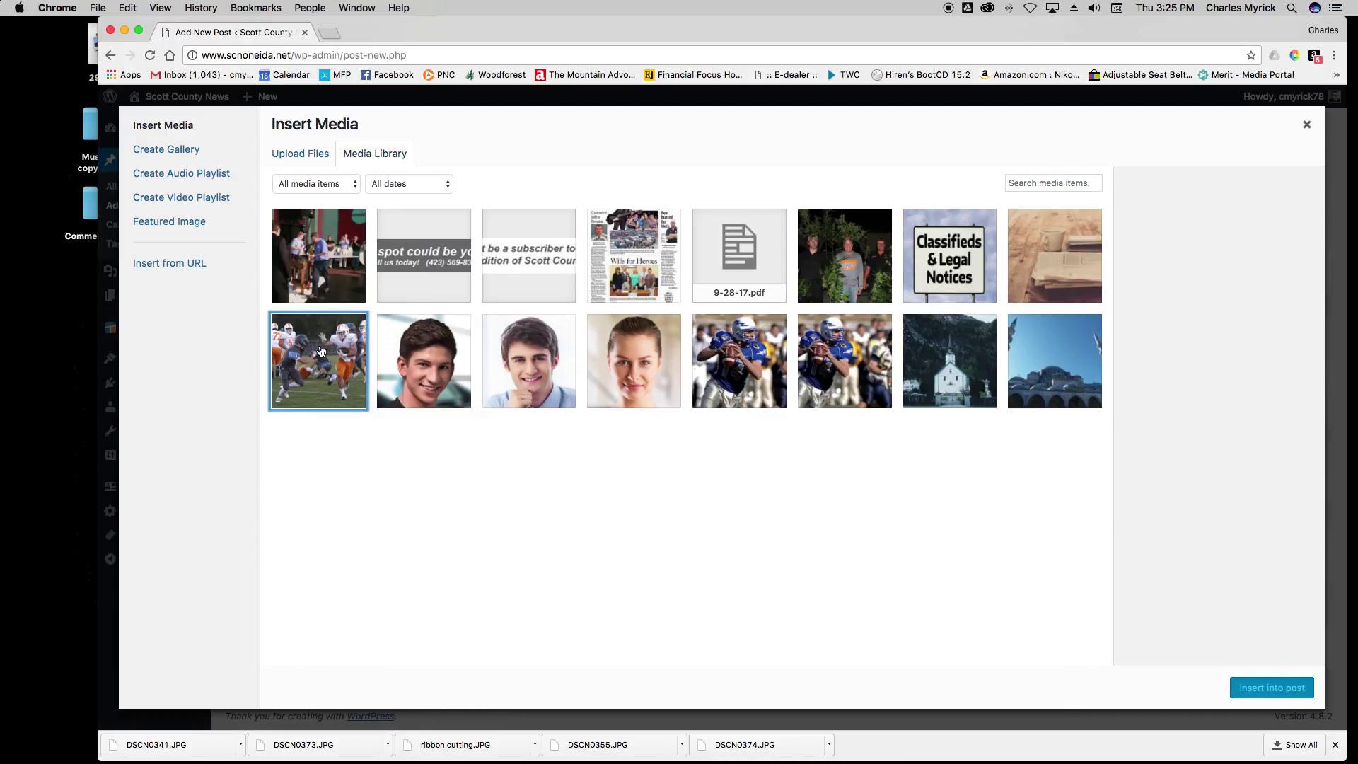
{"action": "left_click", "coordinate": [350, 355]}
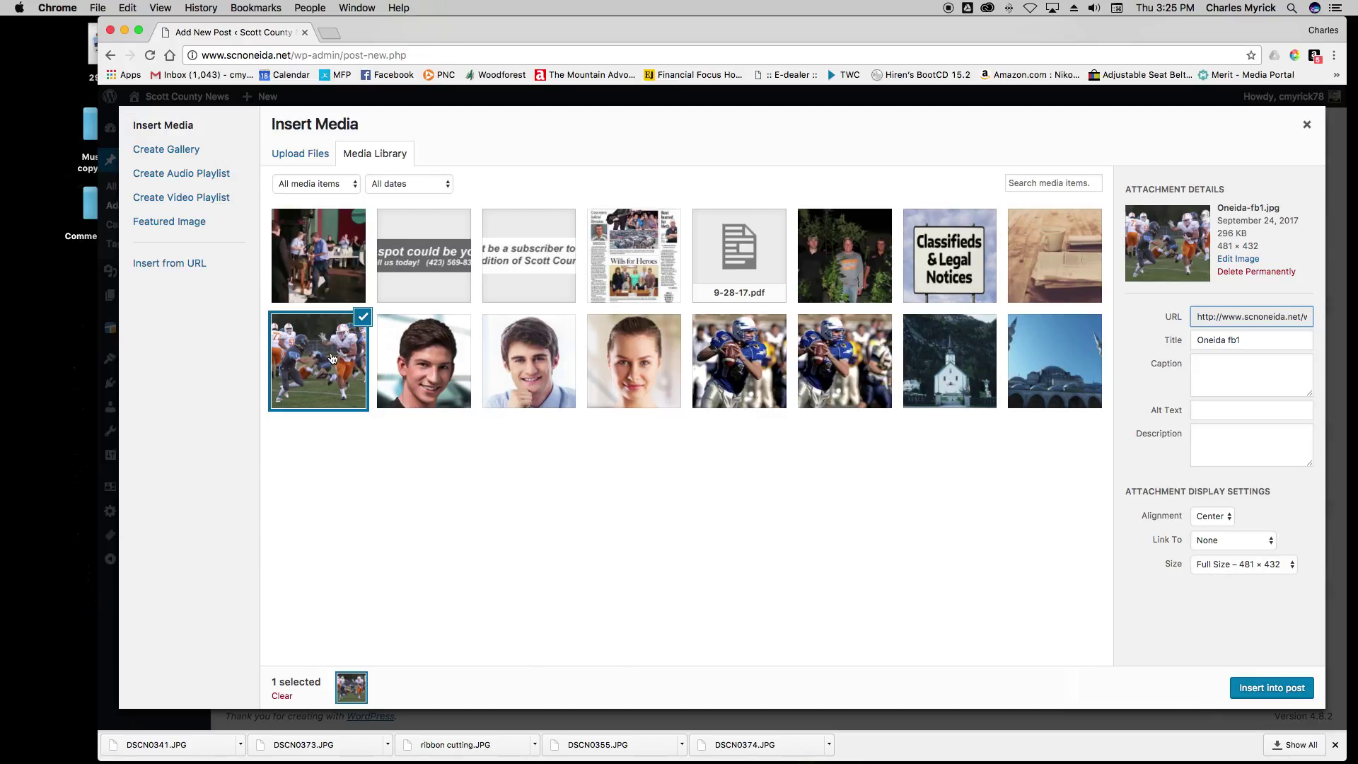
- Set the photo's alignment to Right and size to Medium 300 × 269
{"action": "left_click", "coordinate": [1215, 521]}
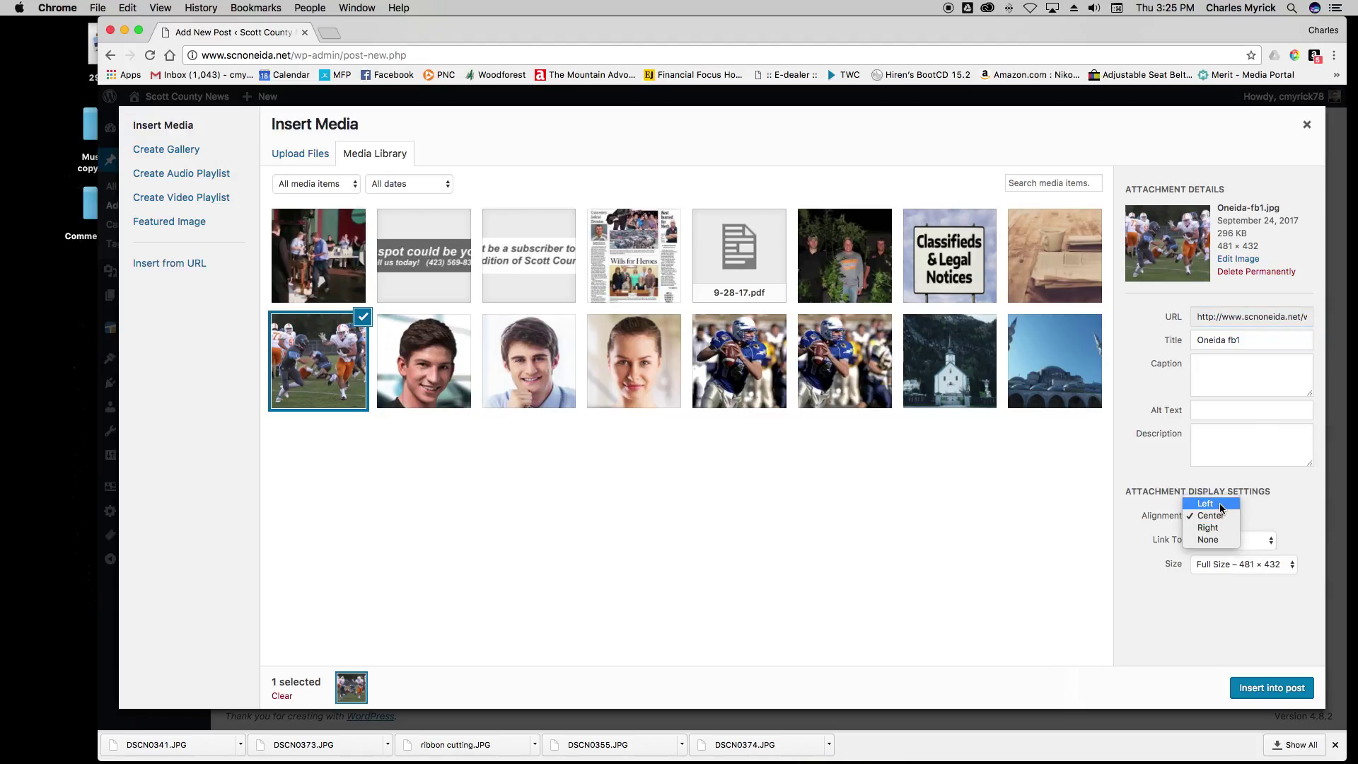
{"action": "left_click", "coordinate": [1219, 527]}
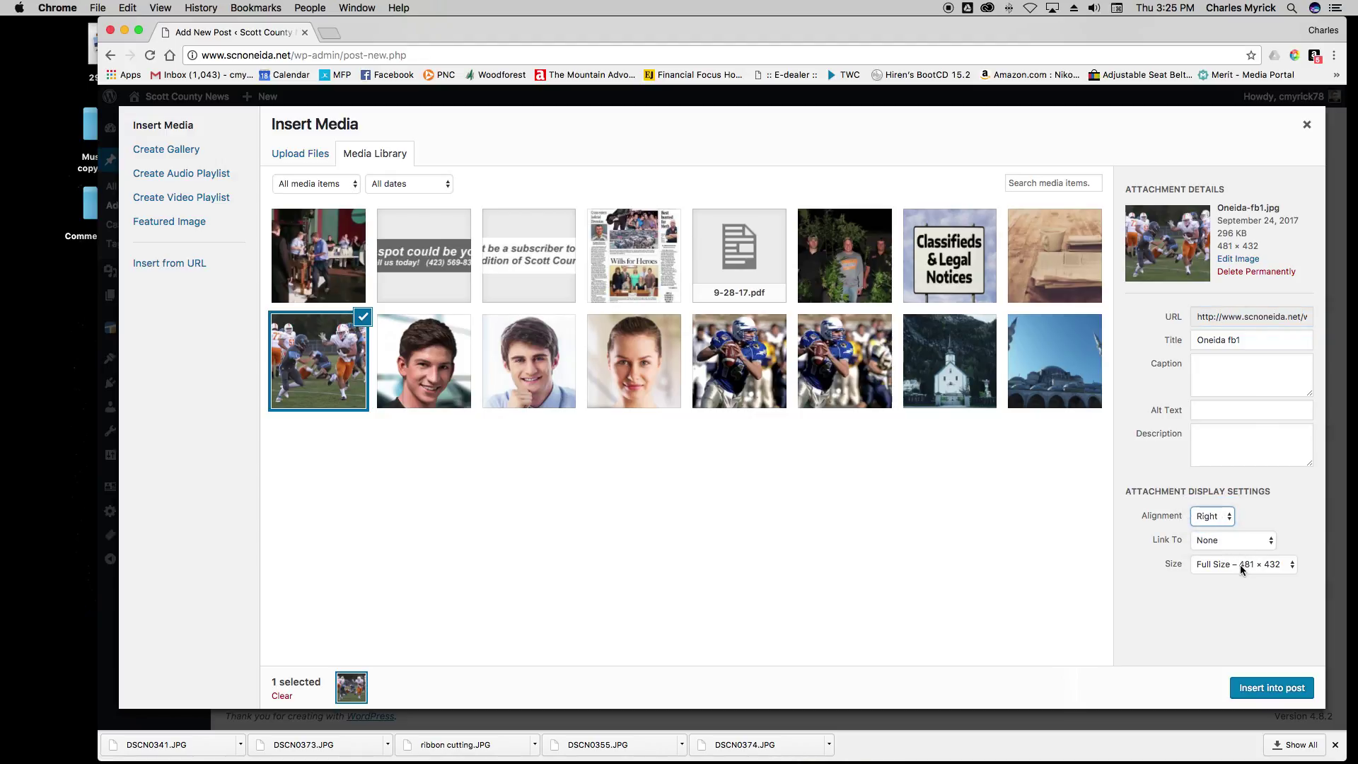
{"action": "left_click", "coordinate": [1243, 564]}
{"action": "left_click", "coordinate": [1243, 560]}
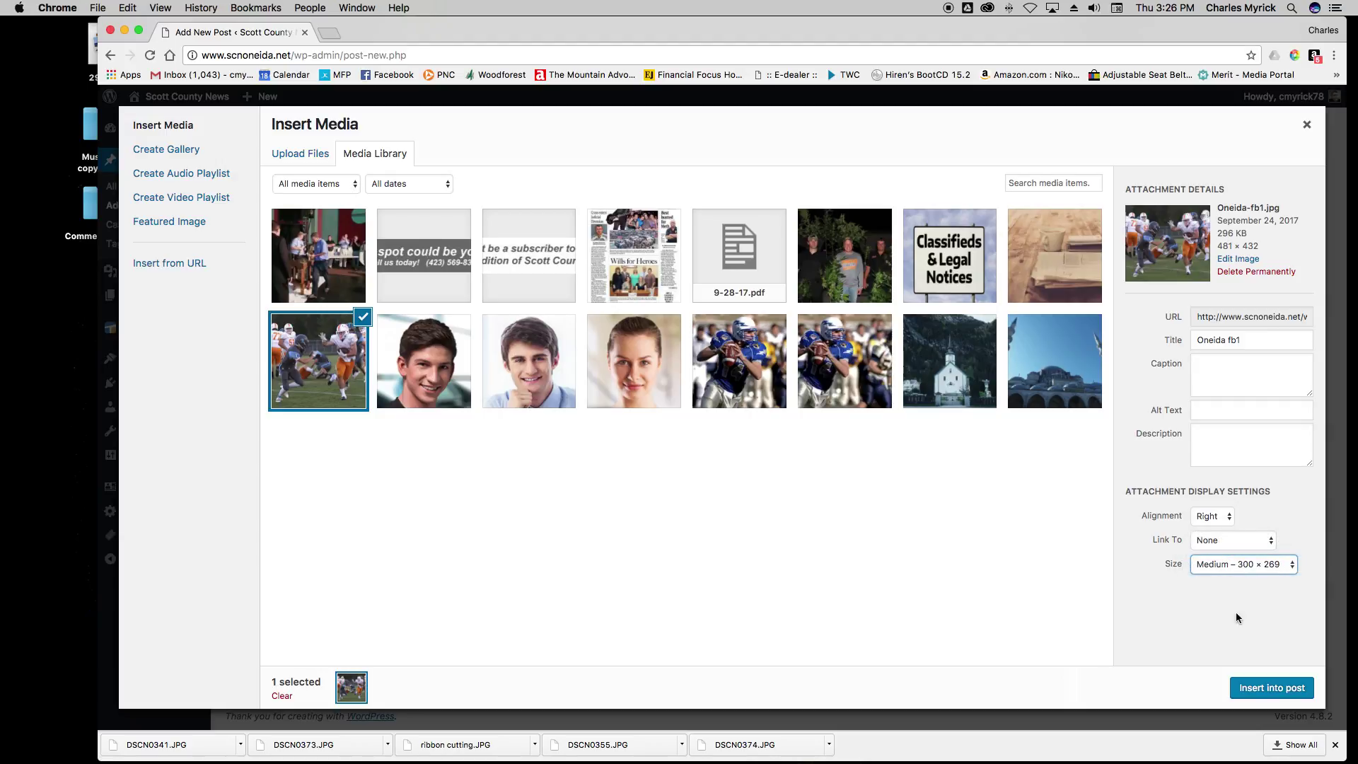
- Insert the football photo and replace the test text with 'This is a story.'
{"action": "left_click", "coordinate": [1277, 692]}
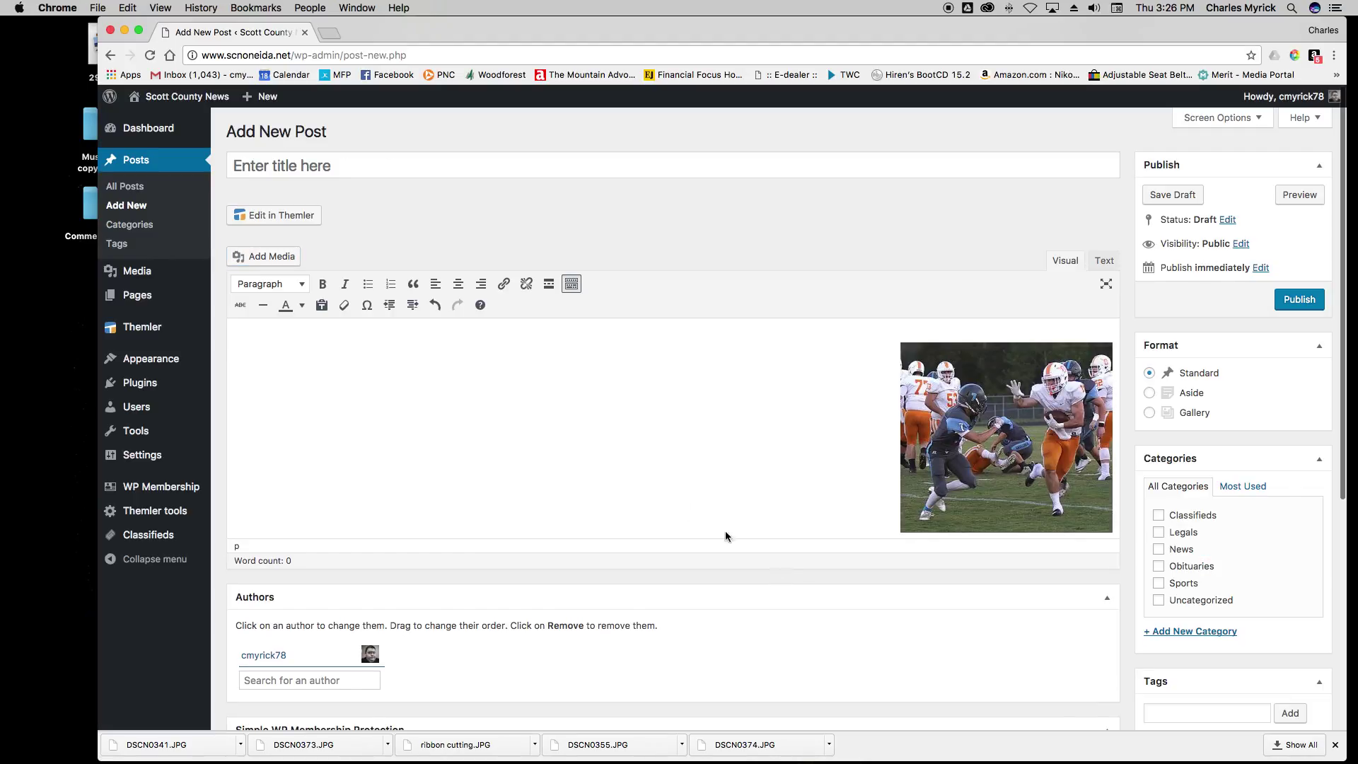
{"action": "left_click", "coordinate": [908, 367]}
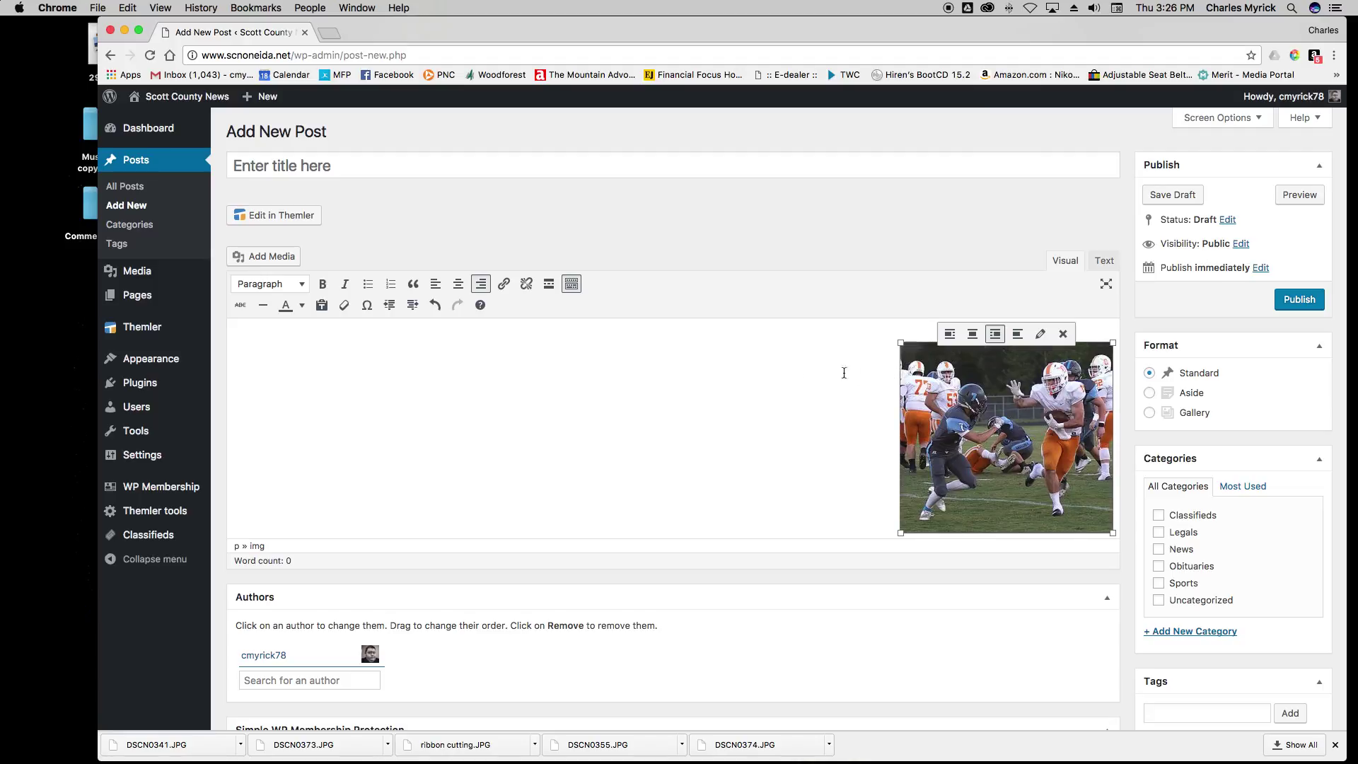
{"action": "left_click", "coordinate": [843, 370]}
{"action": "type", "text": "sdf"}
{"action": "key", "text": "super+a"}
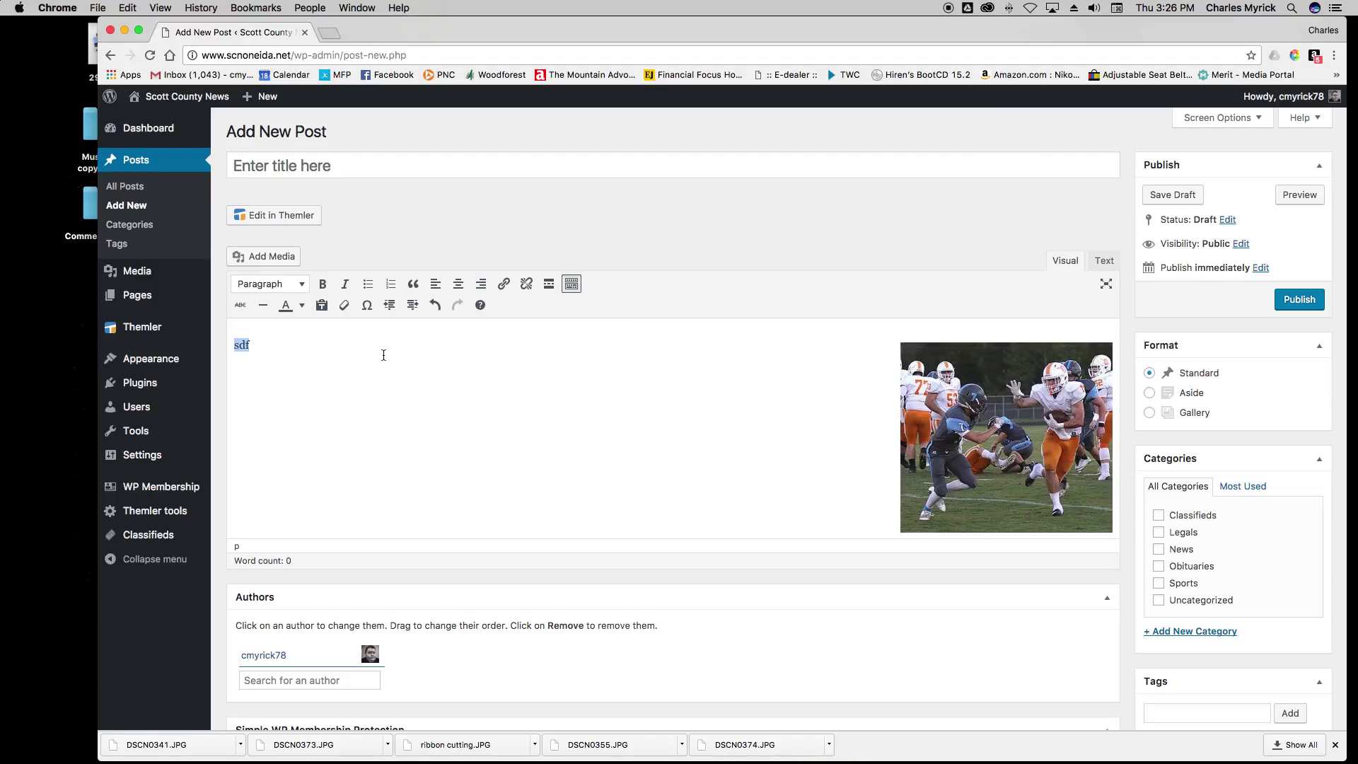
{"action": "type", "text": "This is a story."}
{"action": "scroll", "coordinate": [848, 371], "scroll_direction": "down", "scroll_amount": 2}
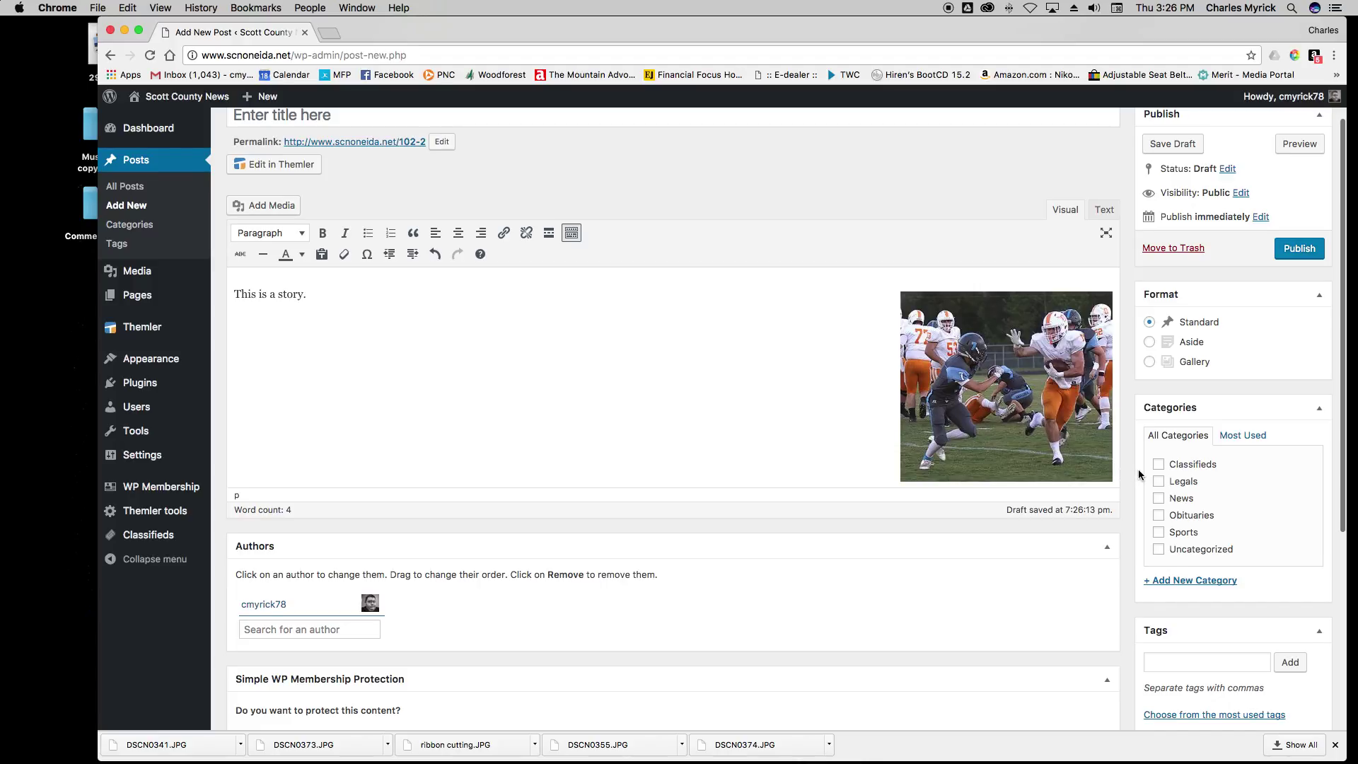
- Tick the Sports checkbox in the Categories box
{"action": "scroll", "coordinate": [1139, 469], "scroll_direction": "down", "scroll_amount": 3}
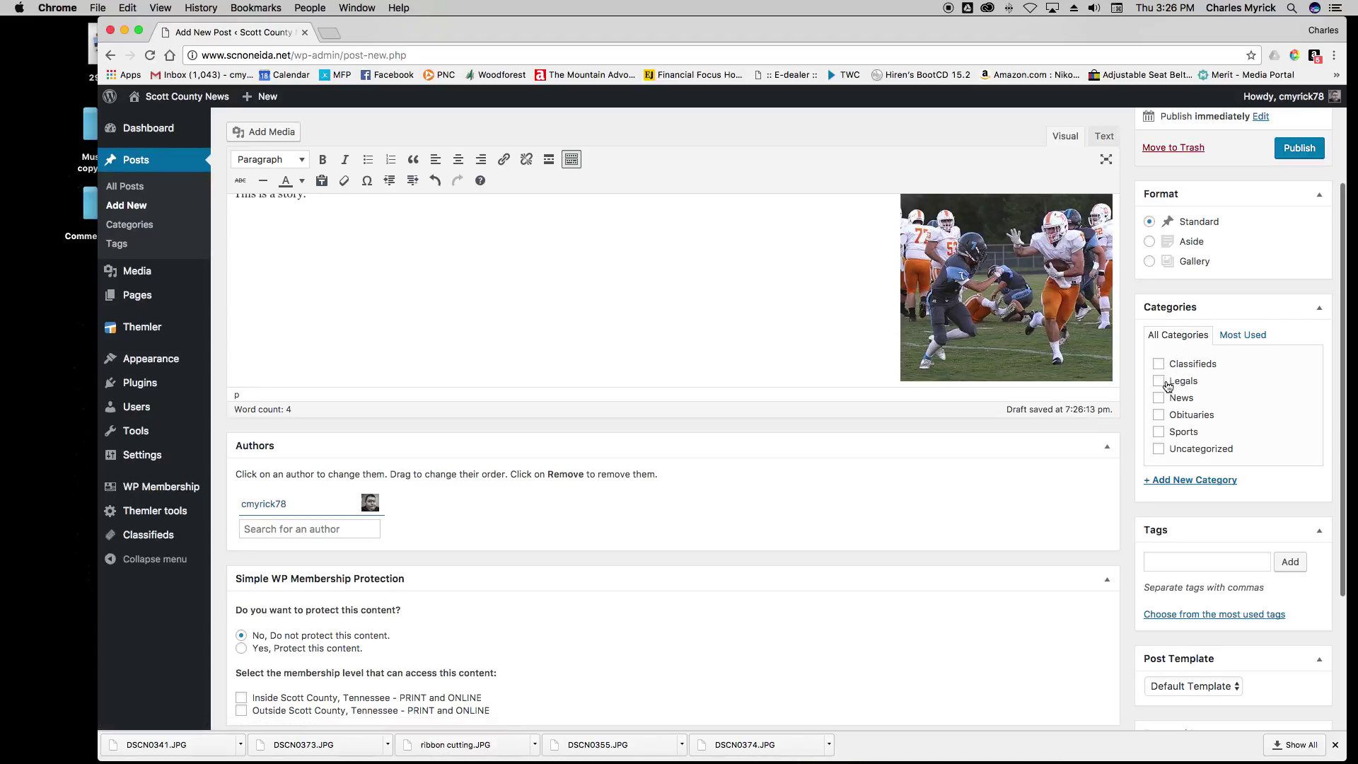
{"action": "scroll", "coordinate": [1167, 376], "scroll_direction": "down", "scroll_amount": 1}
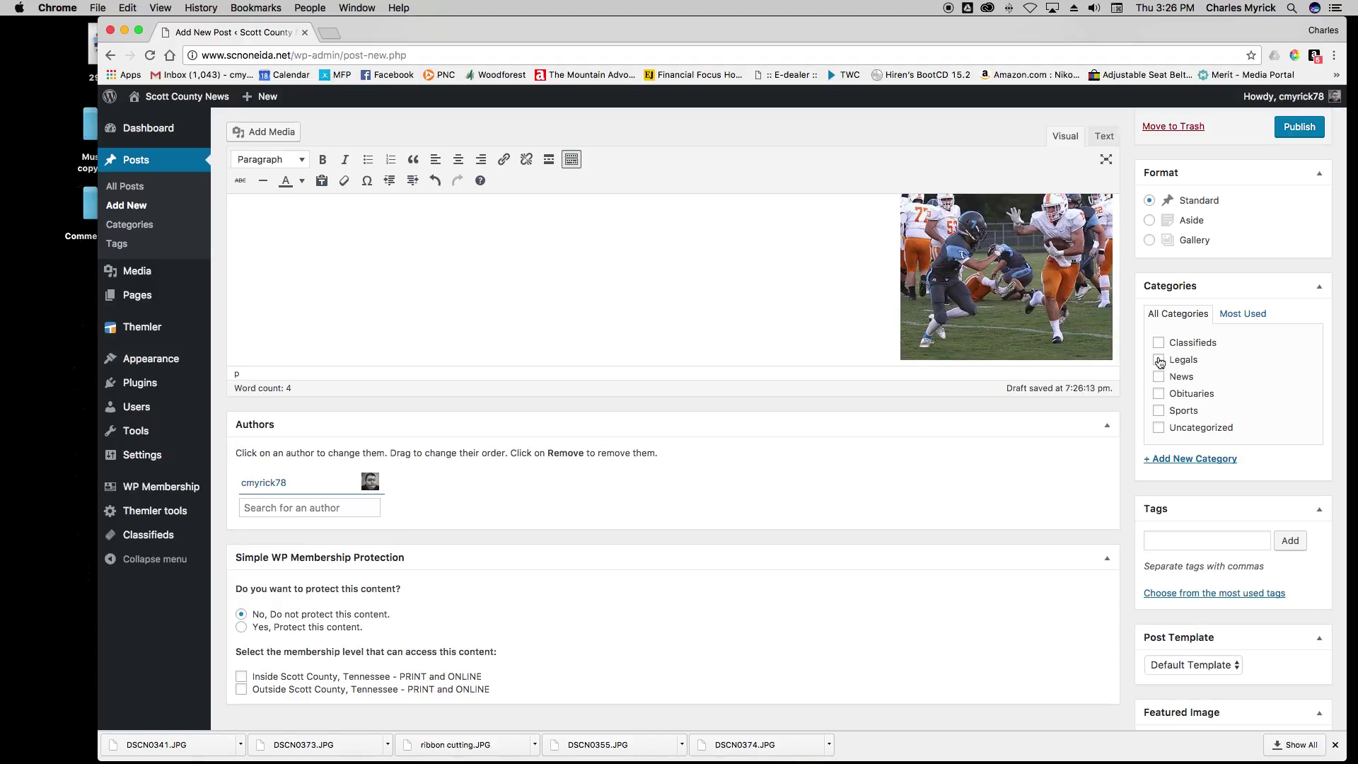
{"action": "left_click", "coordinate": [1160, 411]}
{"action": "scroll", "coordinate": [1234, 487], "scroll_direction": "down", "scroll_amount": 5}
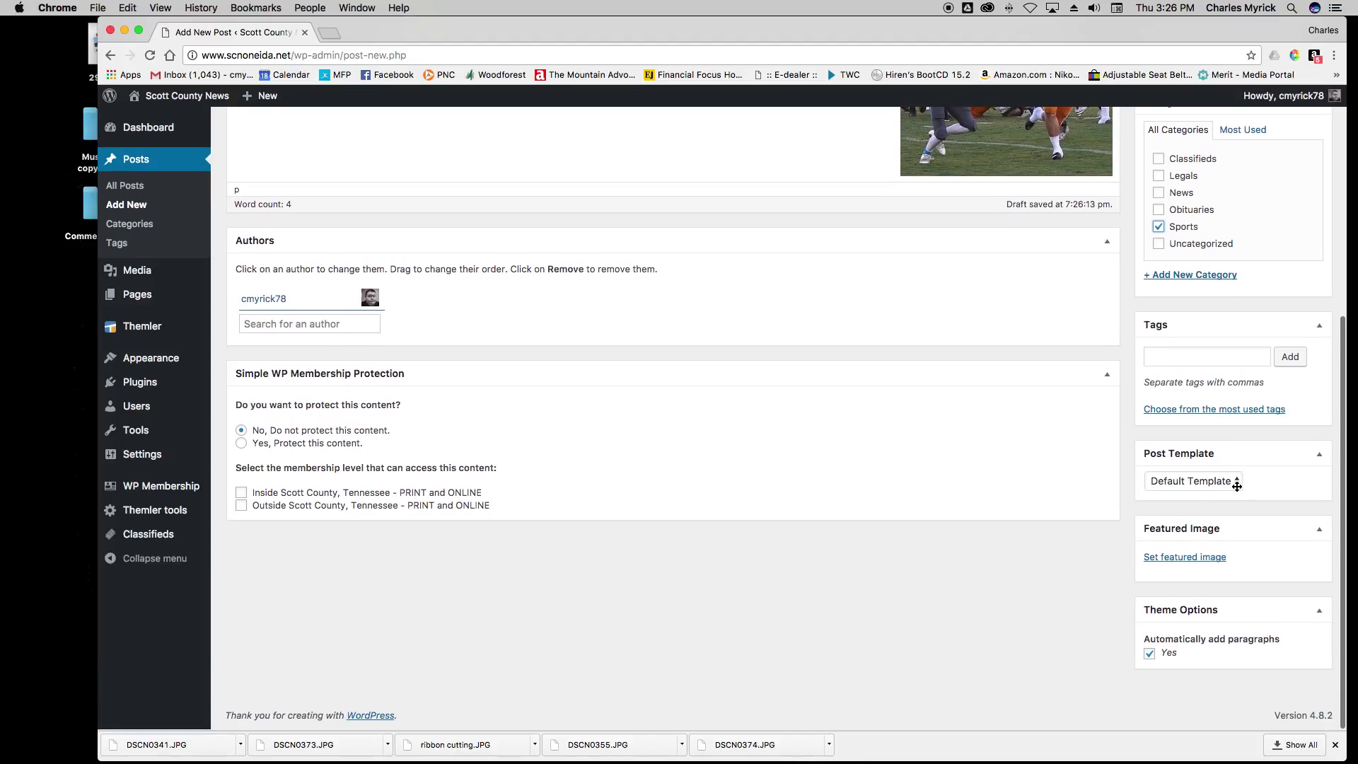
- Add the tags scott county high school, sports, football, highlights and tennessee
{"action": "left_click", "coordinate": [1191, 358]}
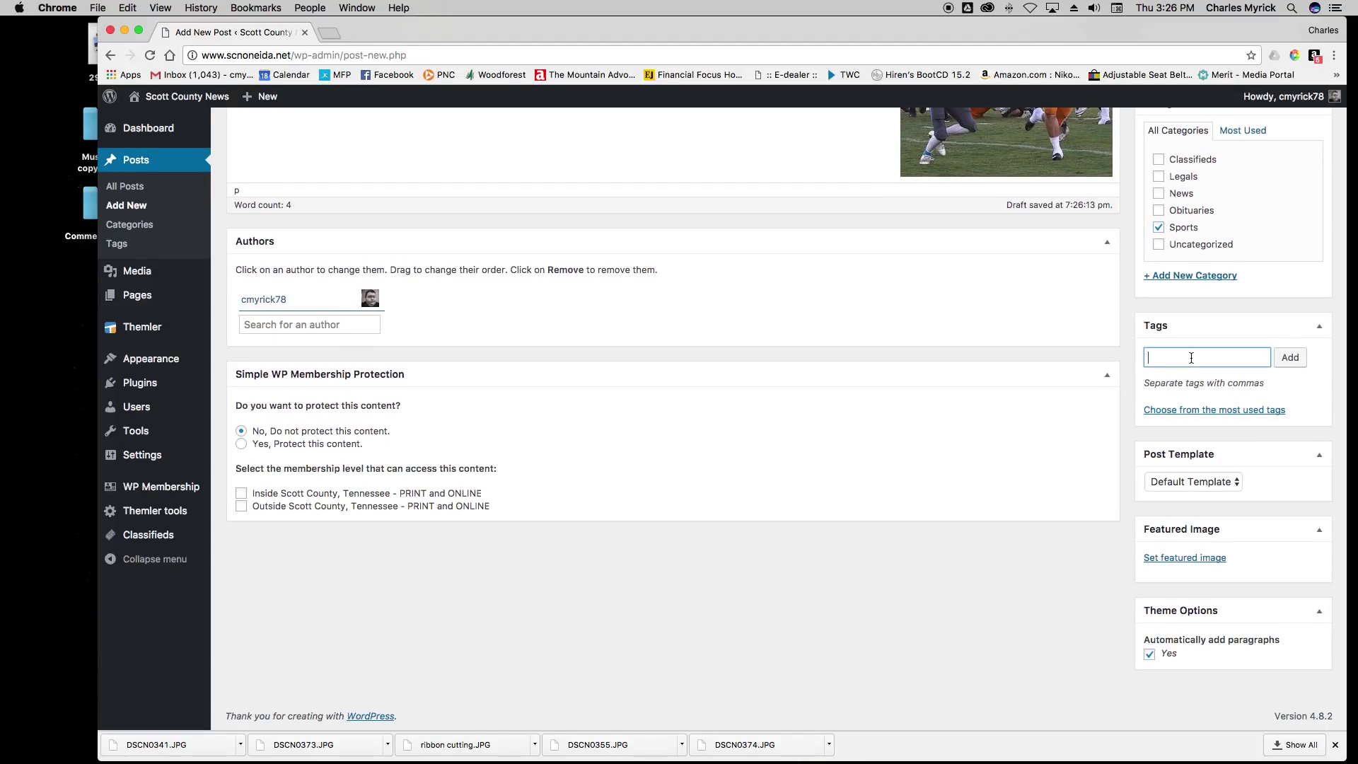
{"action": "type", "text": "scott coun"}
{"action": "type", "text": "ty high school, "}
{"action": "type", "text": "sports, football,"}
{"action": "type", "text": " highlights, "}
{"action": "type", "text": "tennessee"}
{"action": "left_click", "coordinate": [1292, 358]}
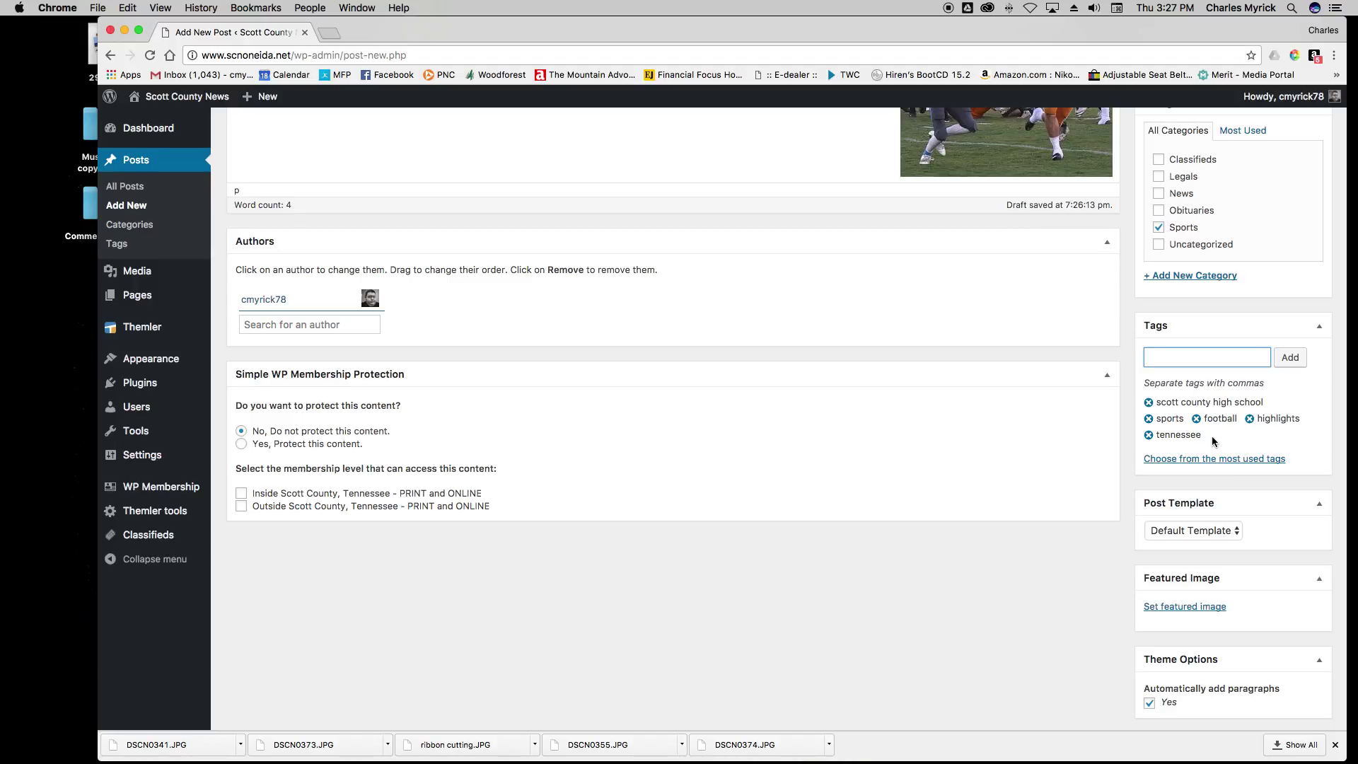
{"action": "left_click", "coordinate": [1281, 446]}
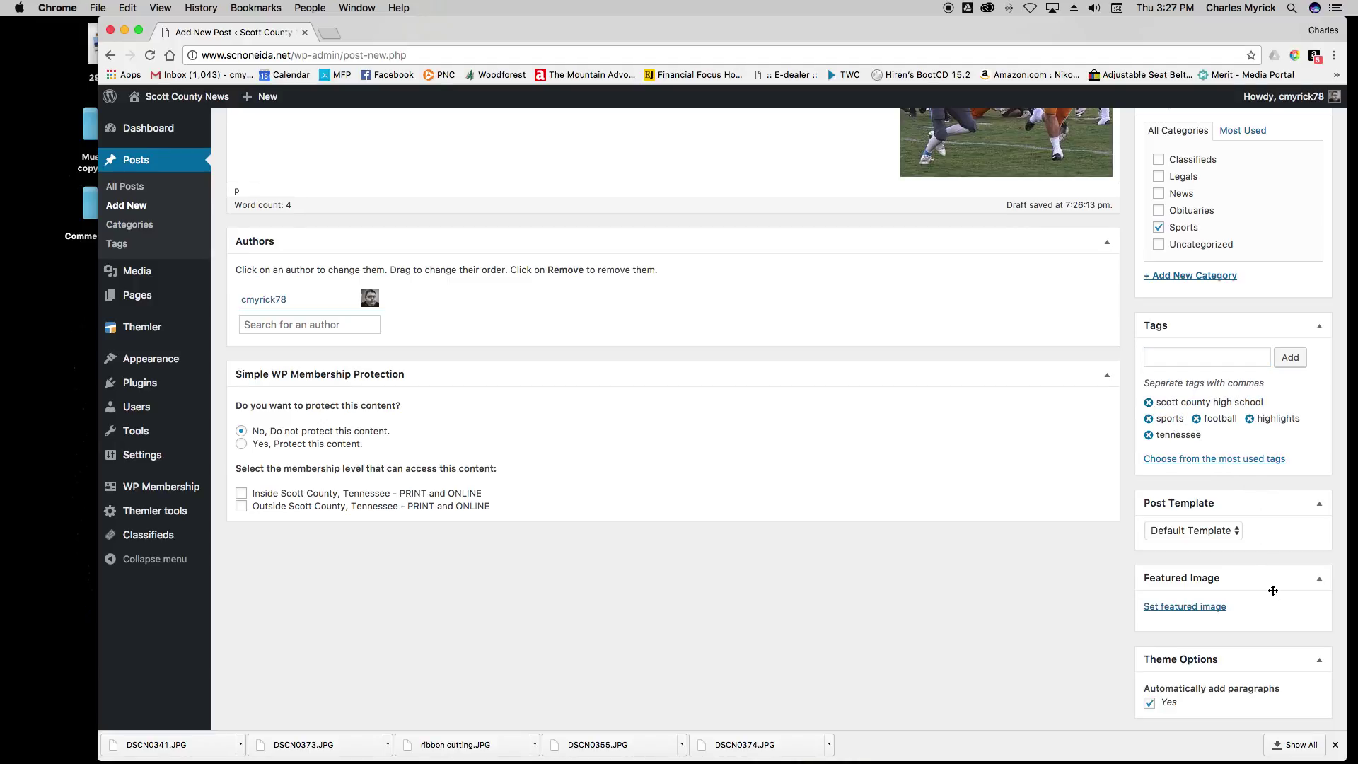
- Set the Media Library photo of three men among plants as the featured image
{"action": "scroll", "coordinate": [1265, 583], "scroll_direction": "down", "scroll_amount": 1}
{"action": "scroll", "coordinate": [1265, 584], "scroll_direction": "down", "scroll_amount": 2}
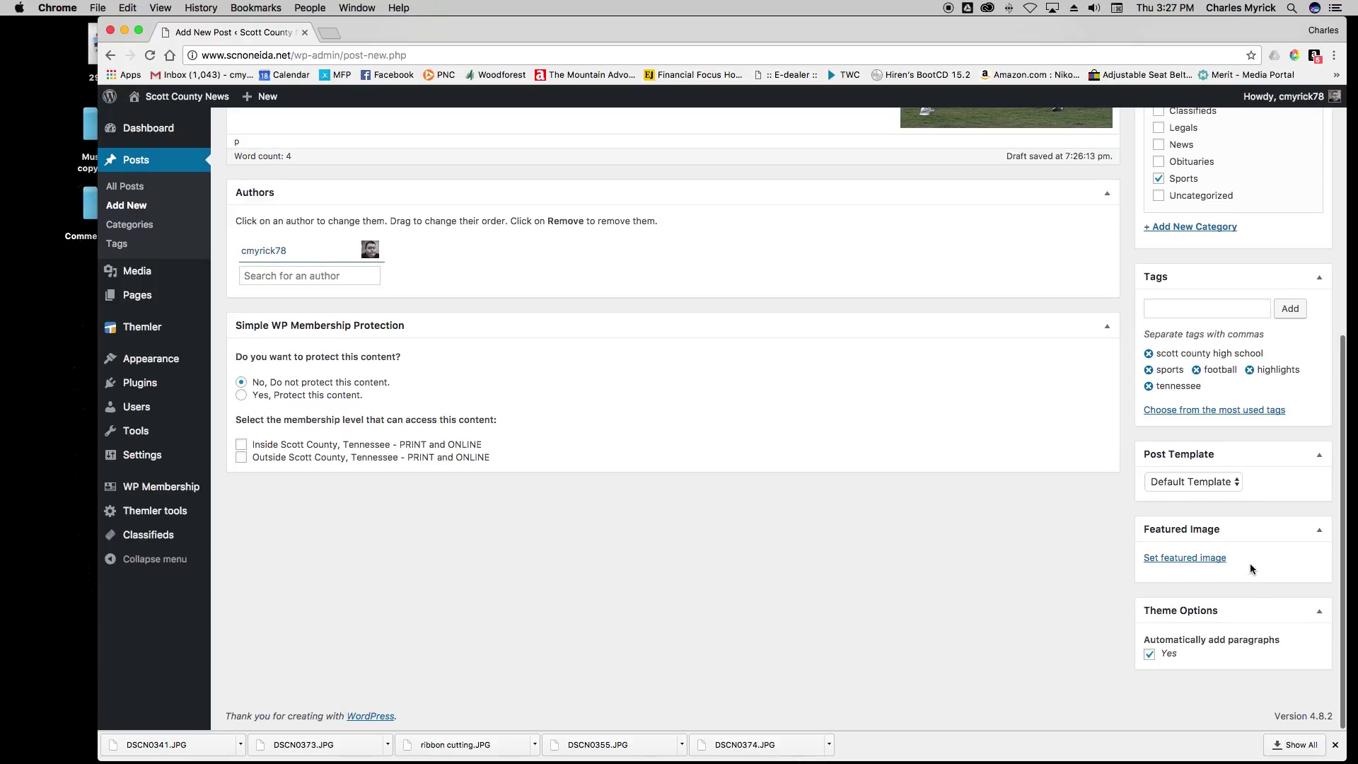
{"action": "left_click", "coordinate": [1185, 558]}
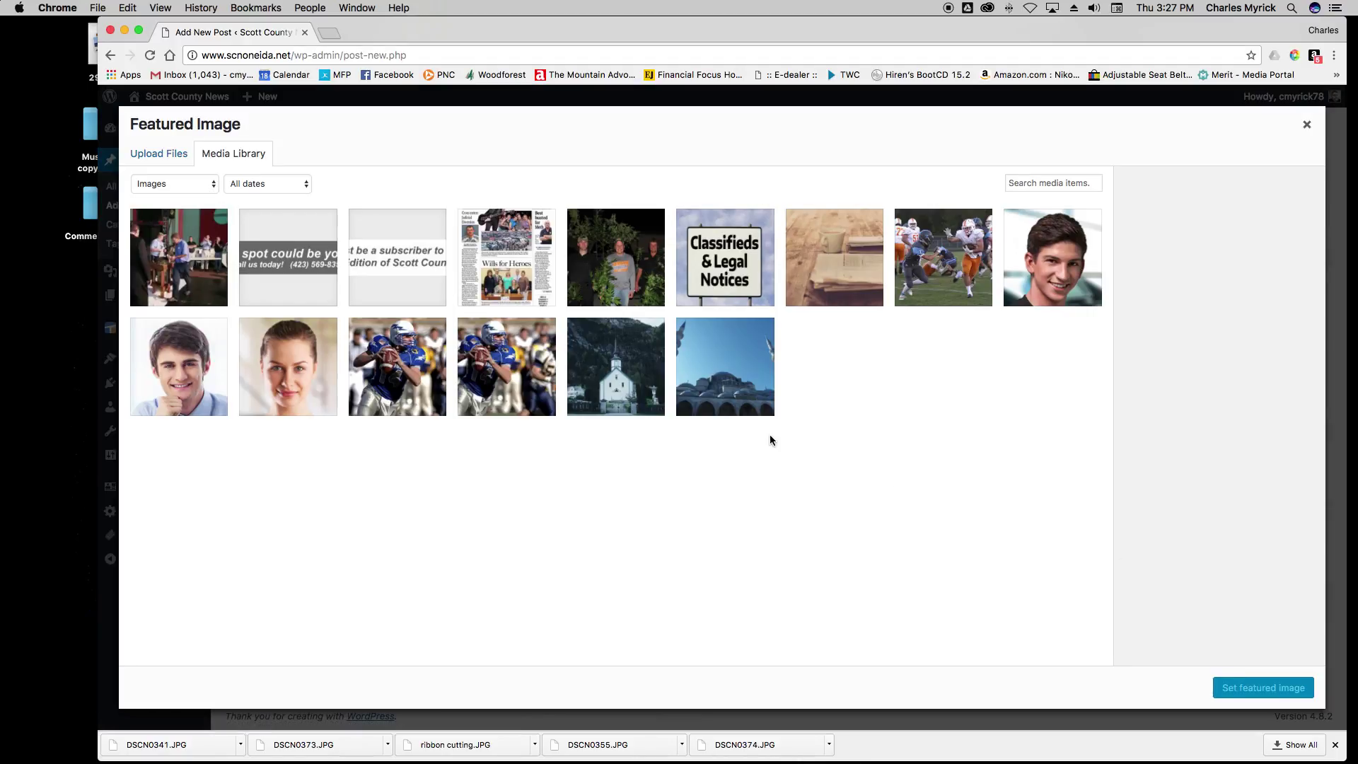
{"action": "left_click", "coordinate": [625, 262]}
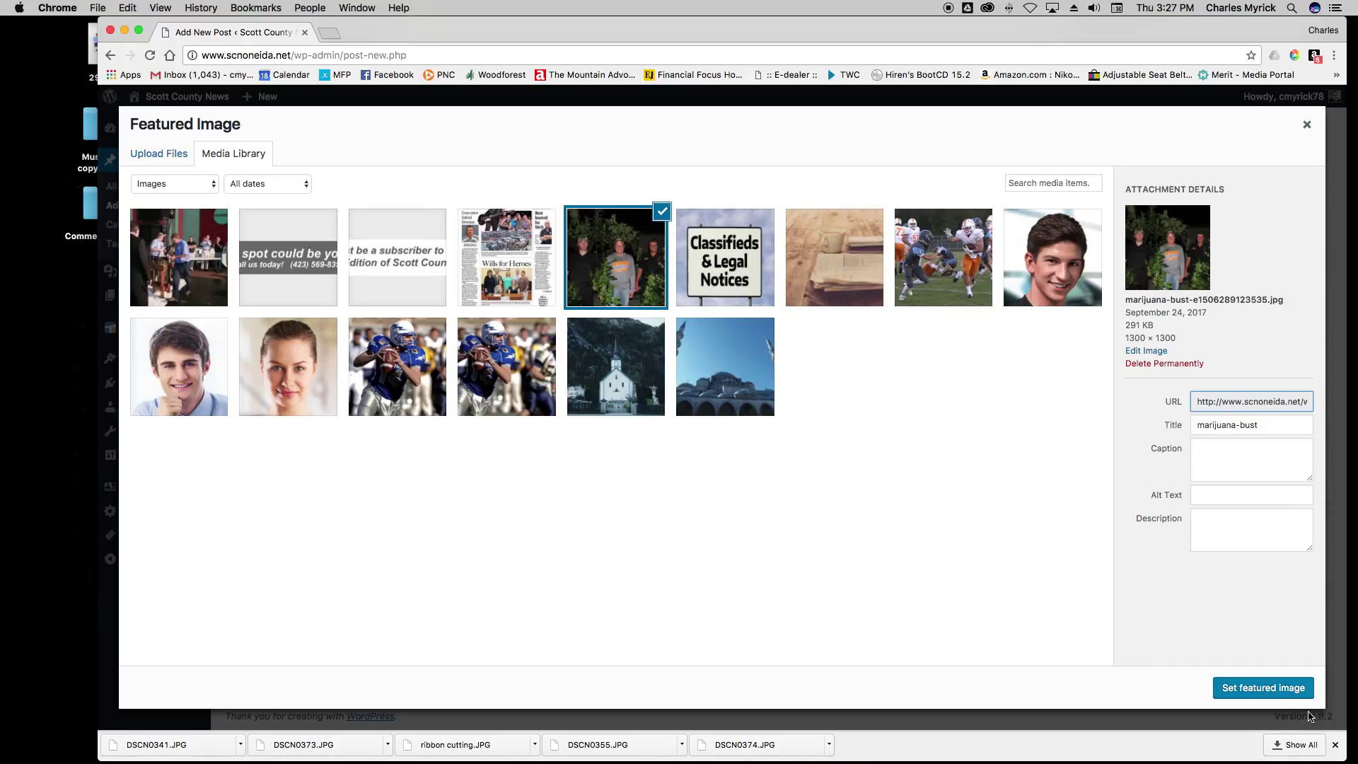
{"action": "left_click", "coordinate": [1278, 693]}
{"action": "scroll", "coordinate": [1240, 612], "scroll_direction": "down", "scroll_amount": 5}
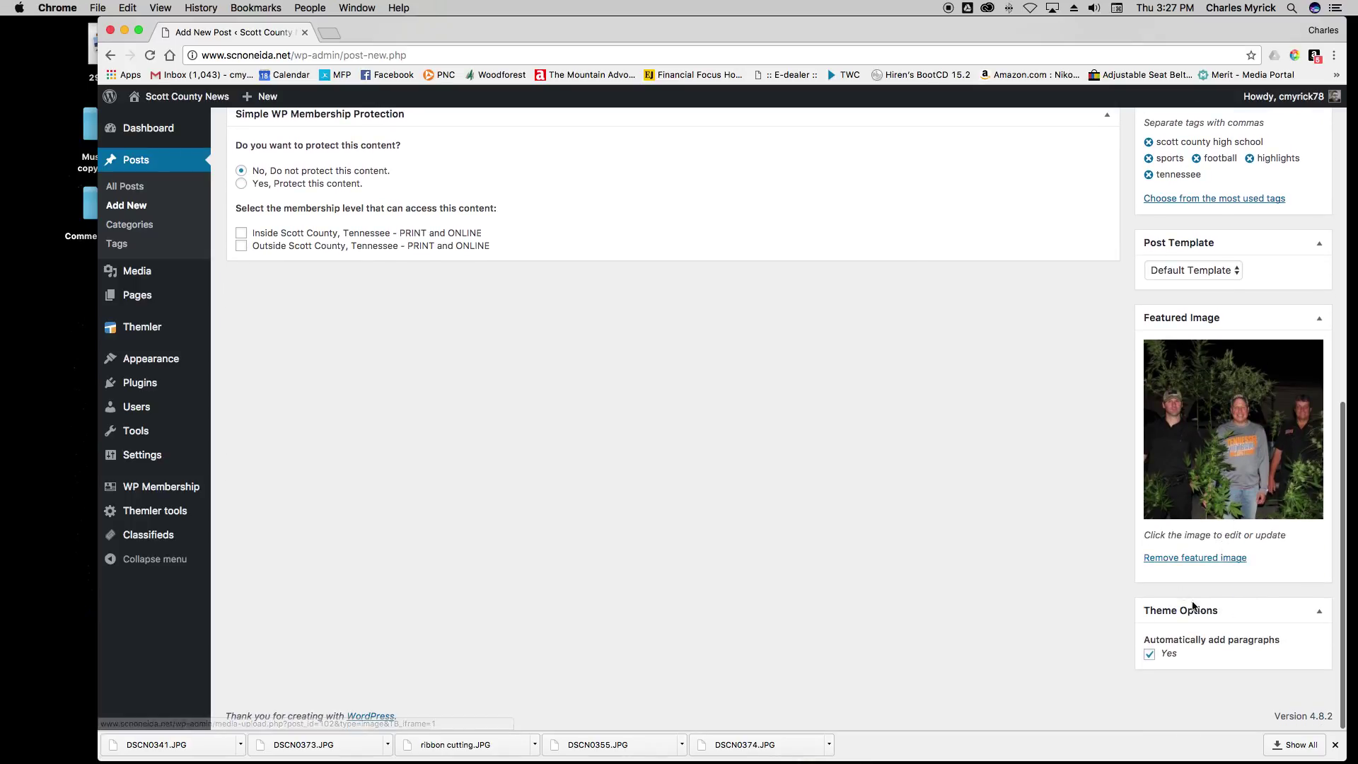
{"action": "scroll", "coordinate": [825, 409], "scroll_direction": "up", "scroll_amount": 3}
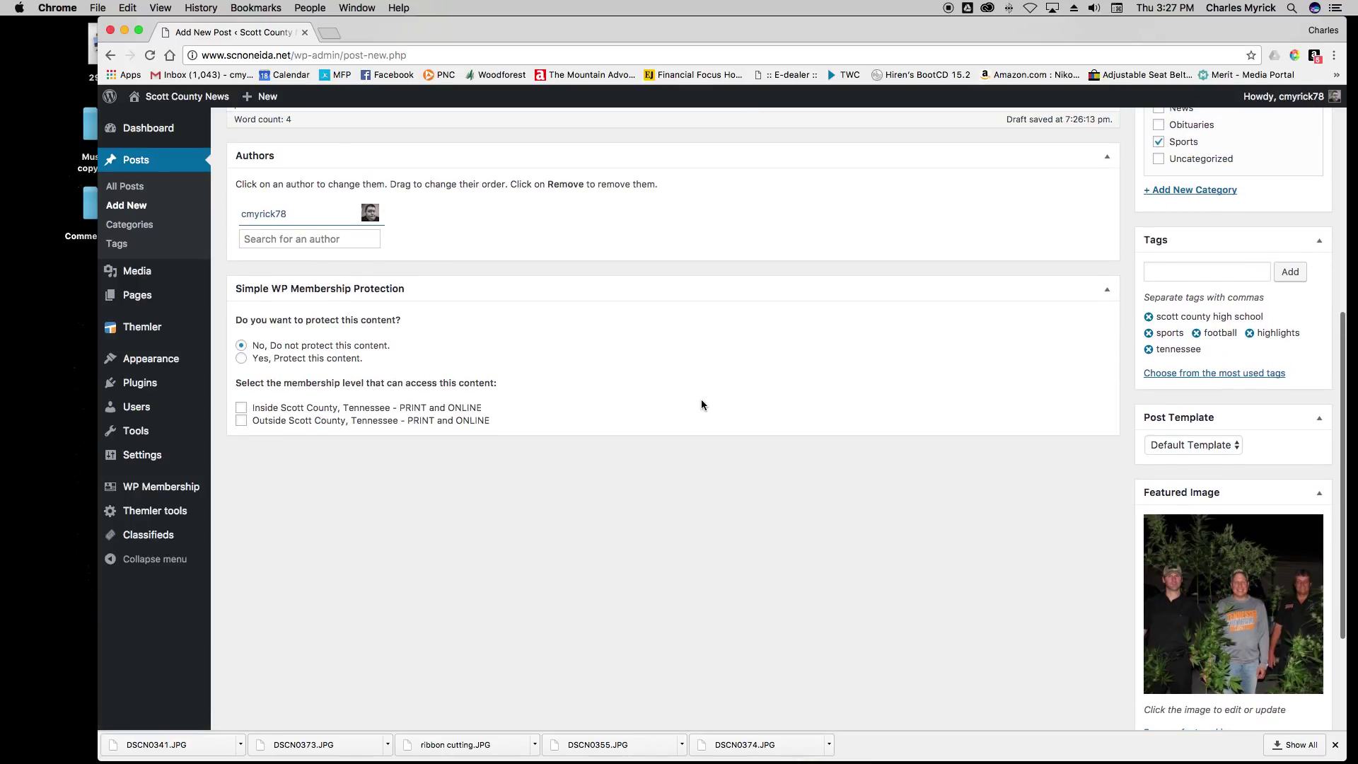
{"action": "scroll", "coordinate": [301, 347], "scroll_direction": "up", "scroll_amount": 2}
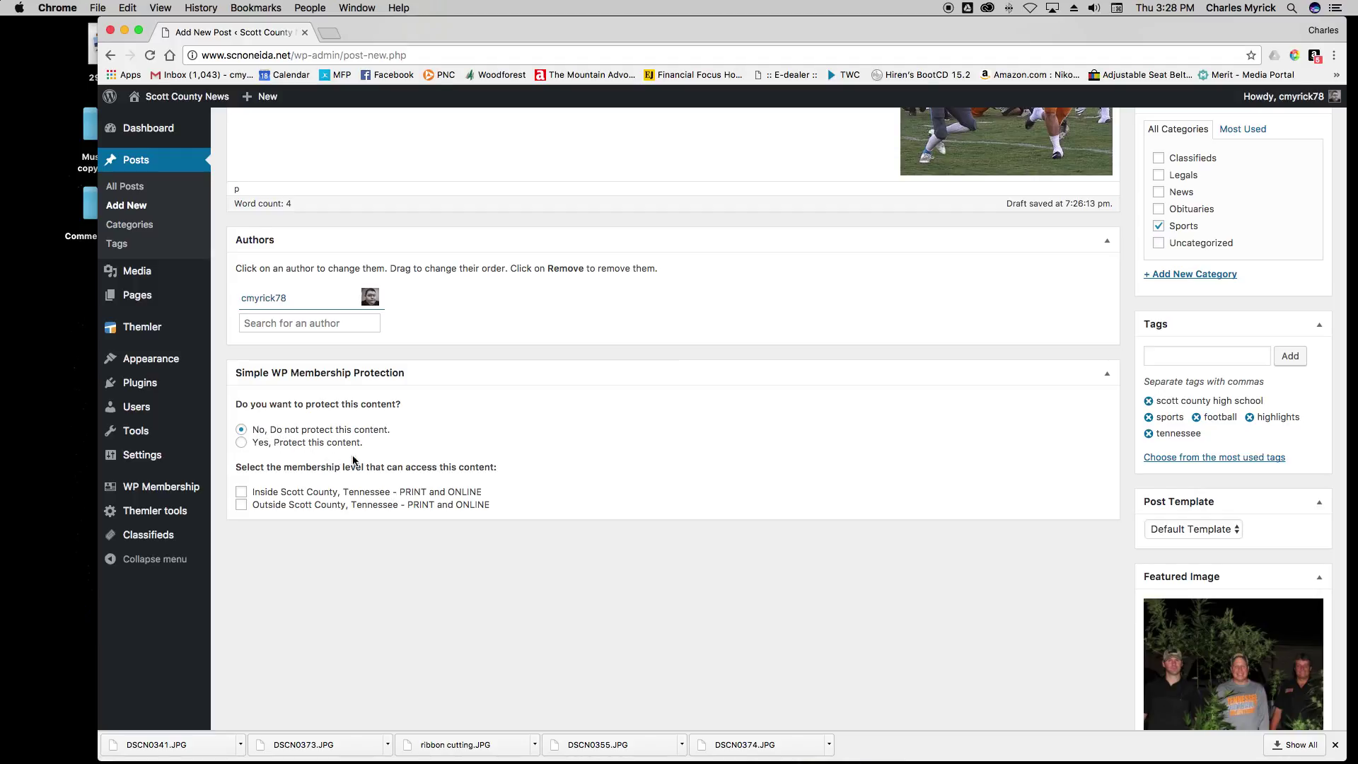
{"action": "left_click", "coordinate": [241, 444]}
{"action": "left_click", "coordinate": [242, 493]}
{"action": "left_click", "coordinate": [241, 505]}
{"action": "left_click", "coordinate": [241, 492]}
{"action": "left_click", "coordinate": [242, 505]}
{"action": "left_click", "coordinate": [241, 493]}
{"action": "left_click", "coordinate": [241, 492]}
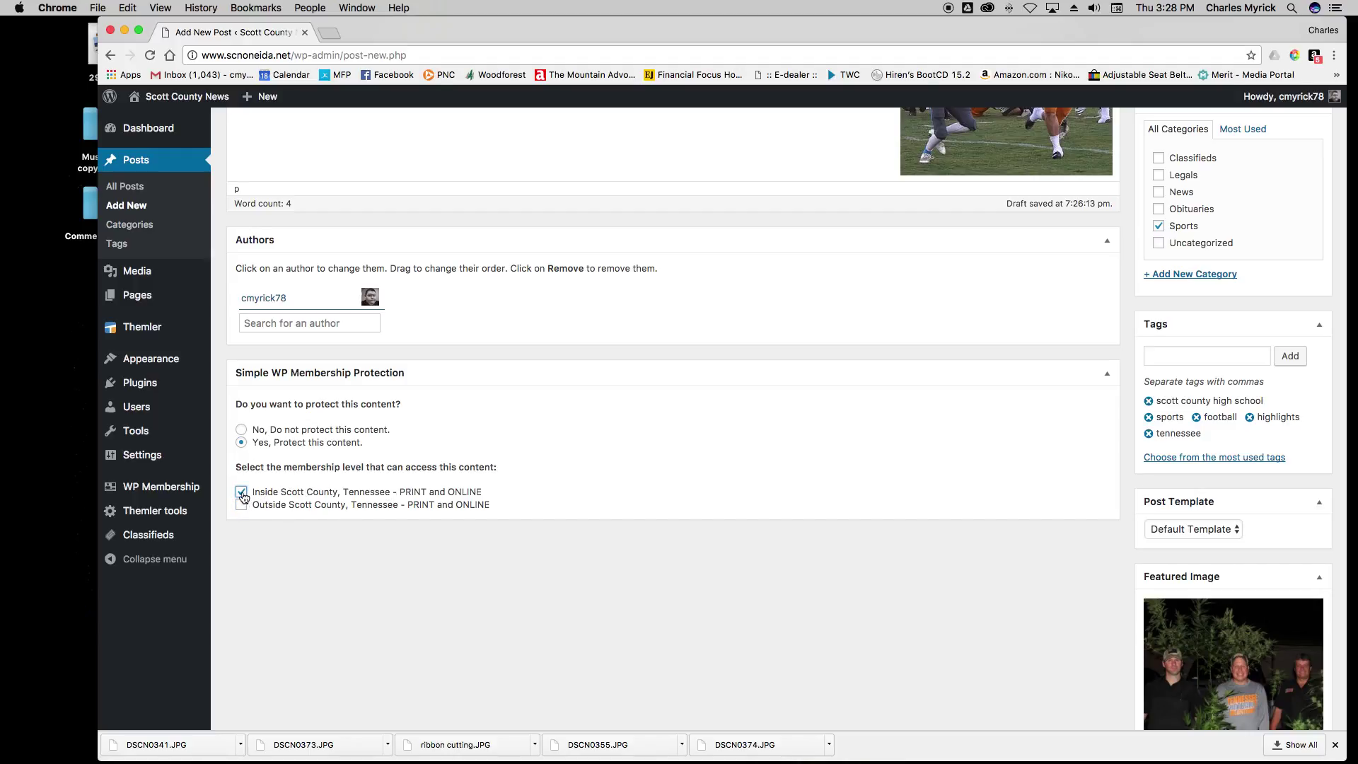
{"action": "left_click", "coordinate": [241, 429]}
- Search for a different staff member and add them as the post's author
{"action": "scroll", "coordinate": [394, 448], "scroll_direction": "up", "scroll_amount": 5}
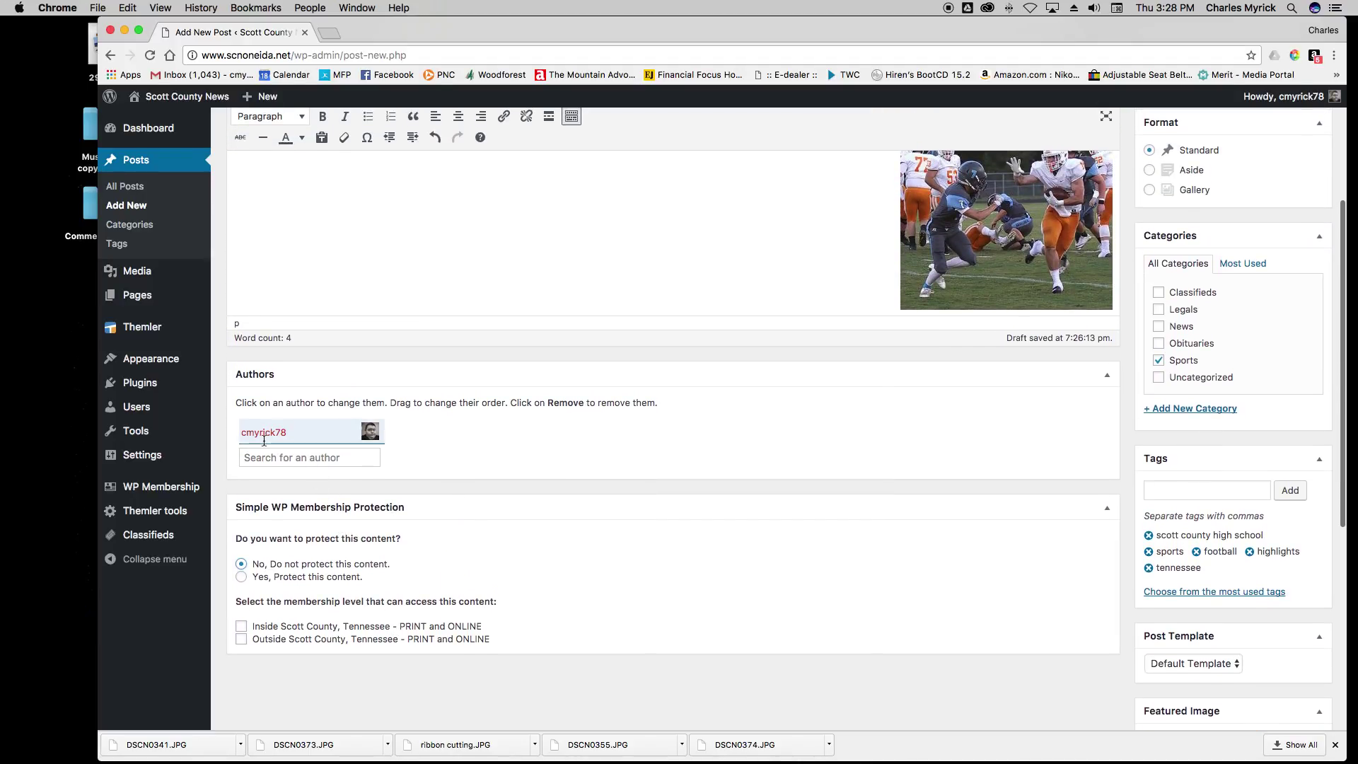
{"action": "left_click", "coordinate": [298, 433]}
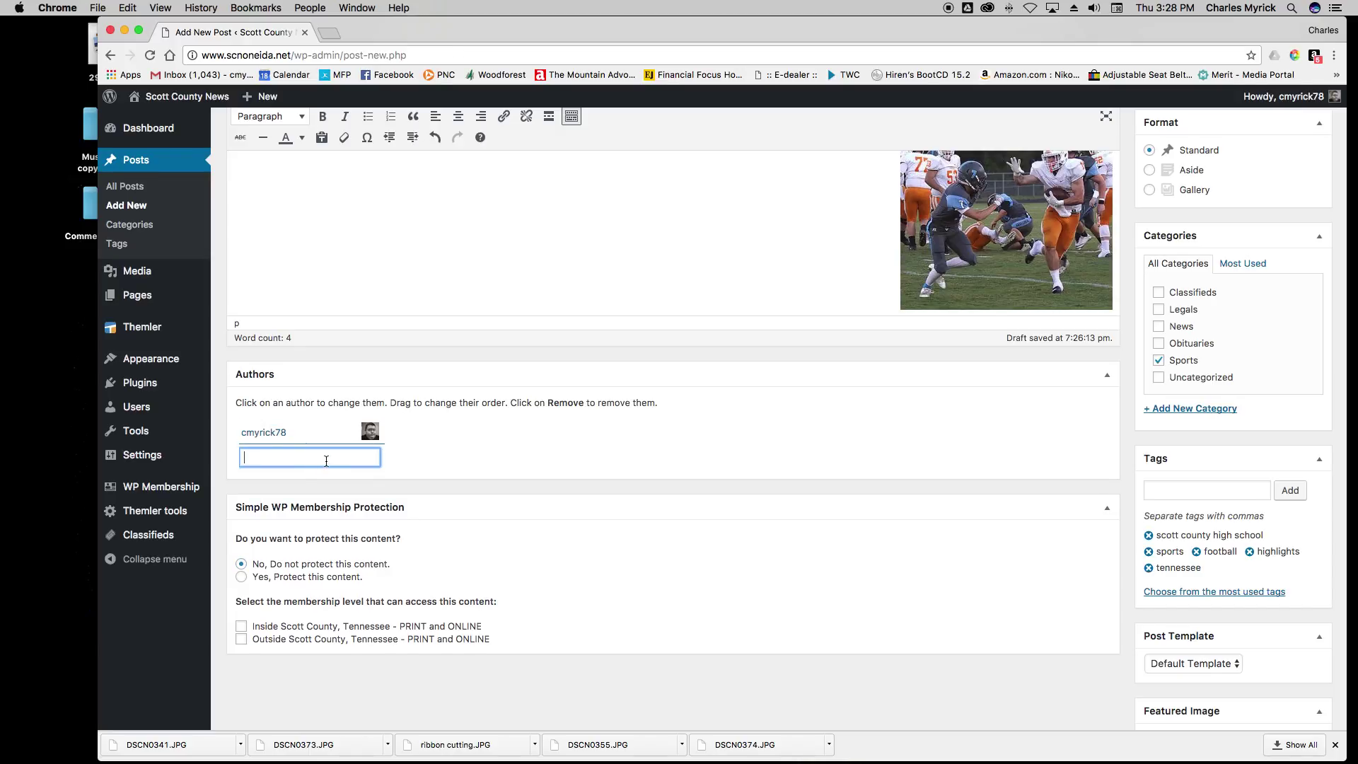
{"action": "left_click", "coordinate": [773, 440]}
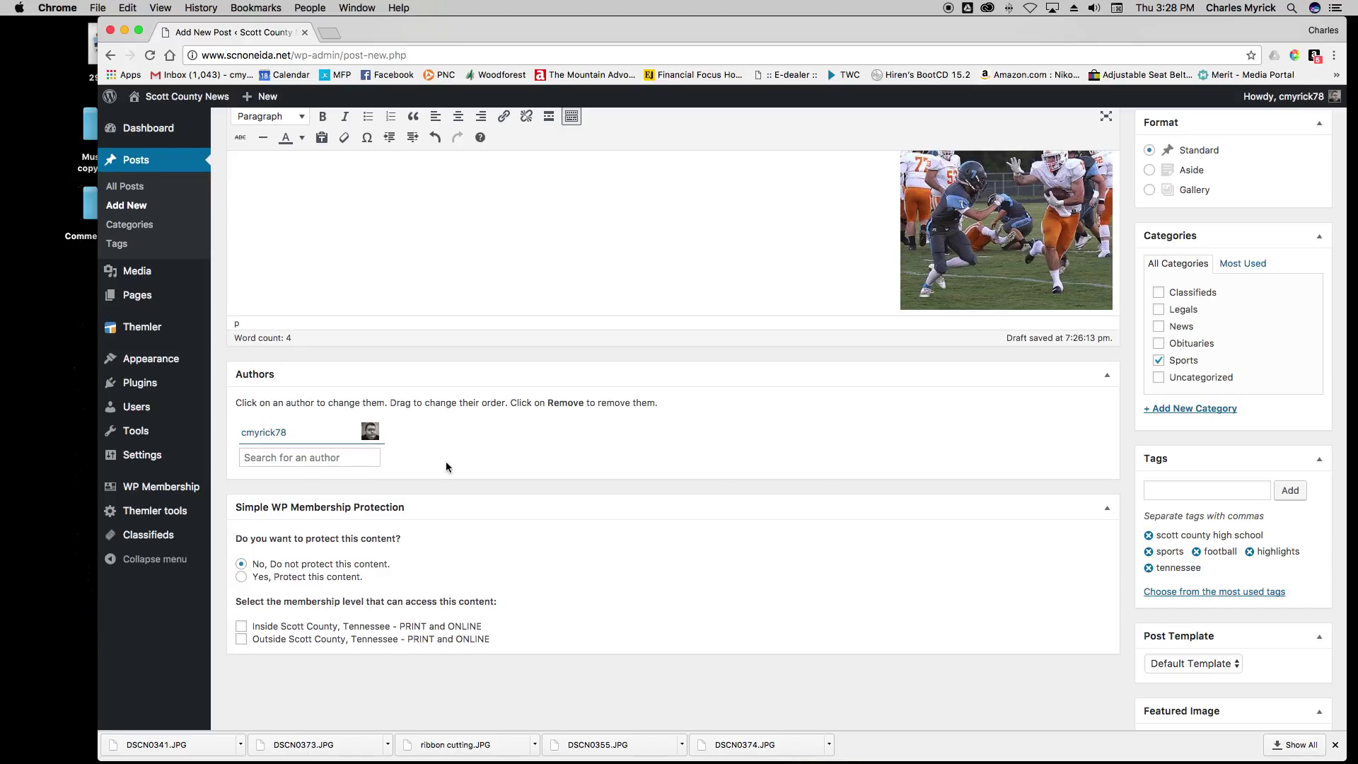
{"action": "left_click", "coordinate": [297, 460]}
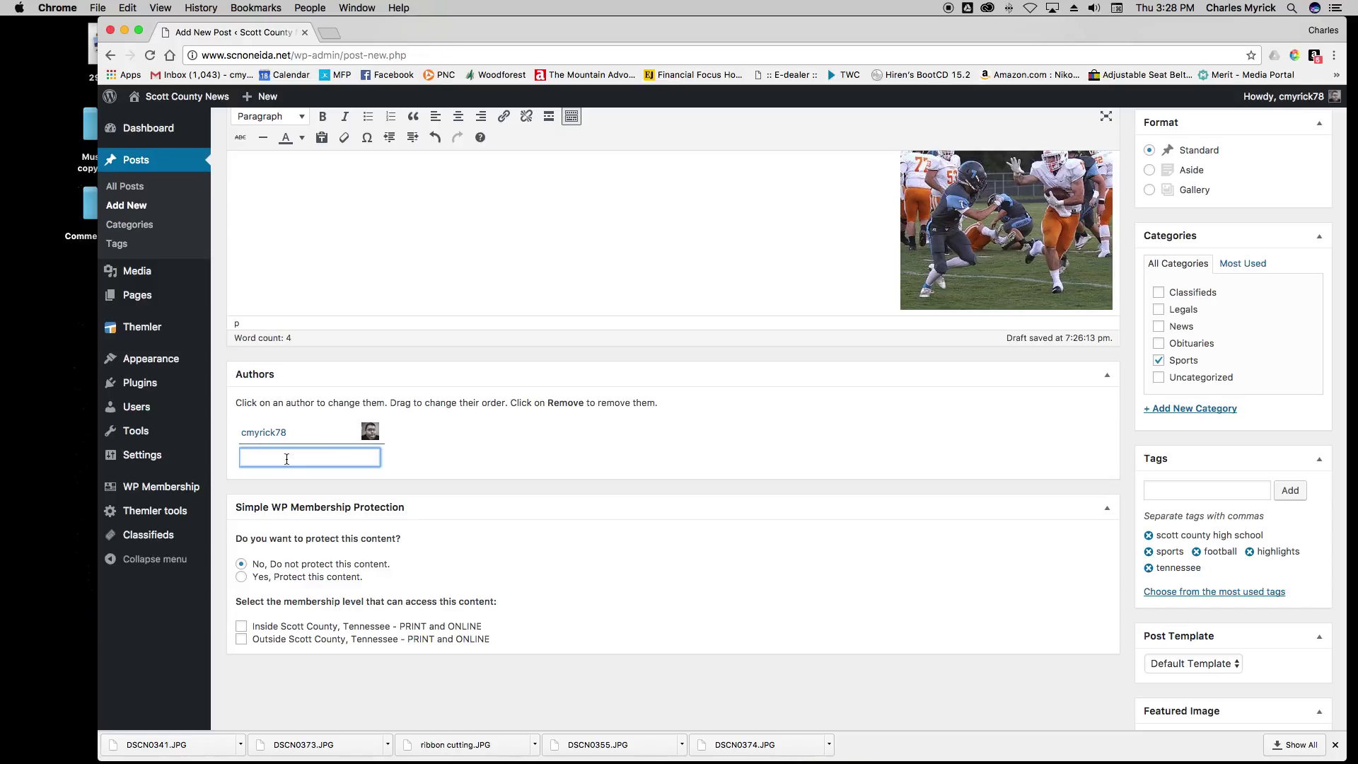
{"action": "type", "text": "tim"}
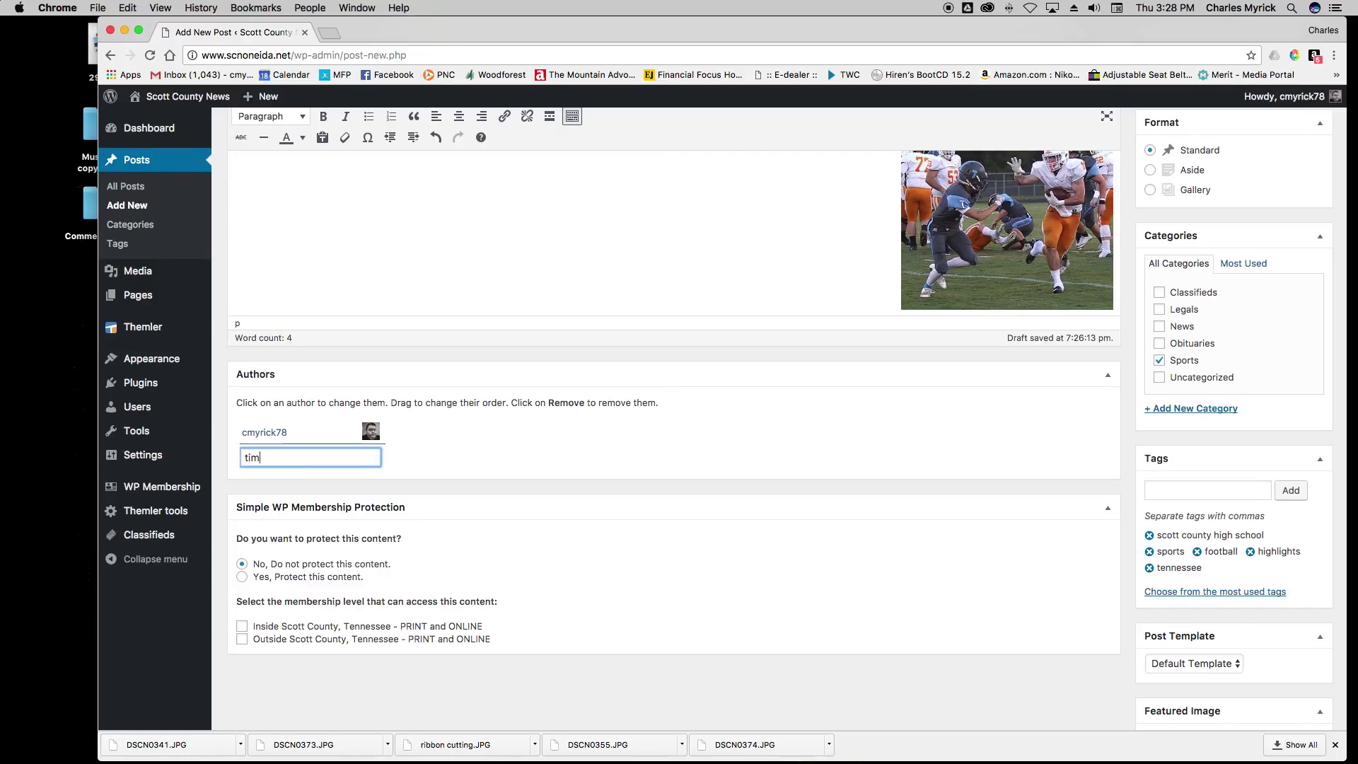
{"action": "left_click", "coordinate": [329, 478]}
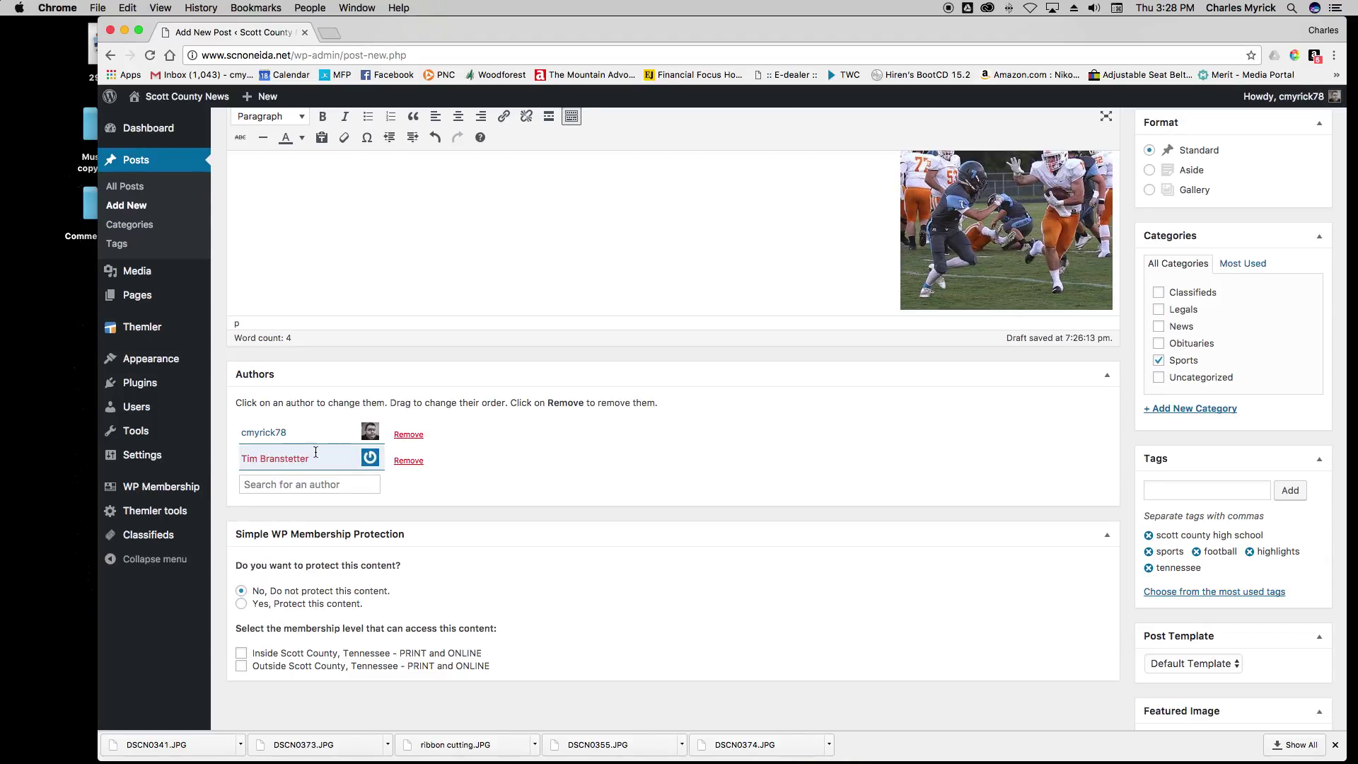
- Remove the original author from the post and confirm the removal
{"action": "left_click", "coordinate": [409, 434]}
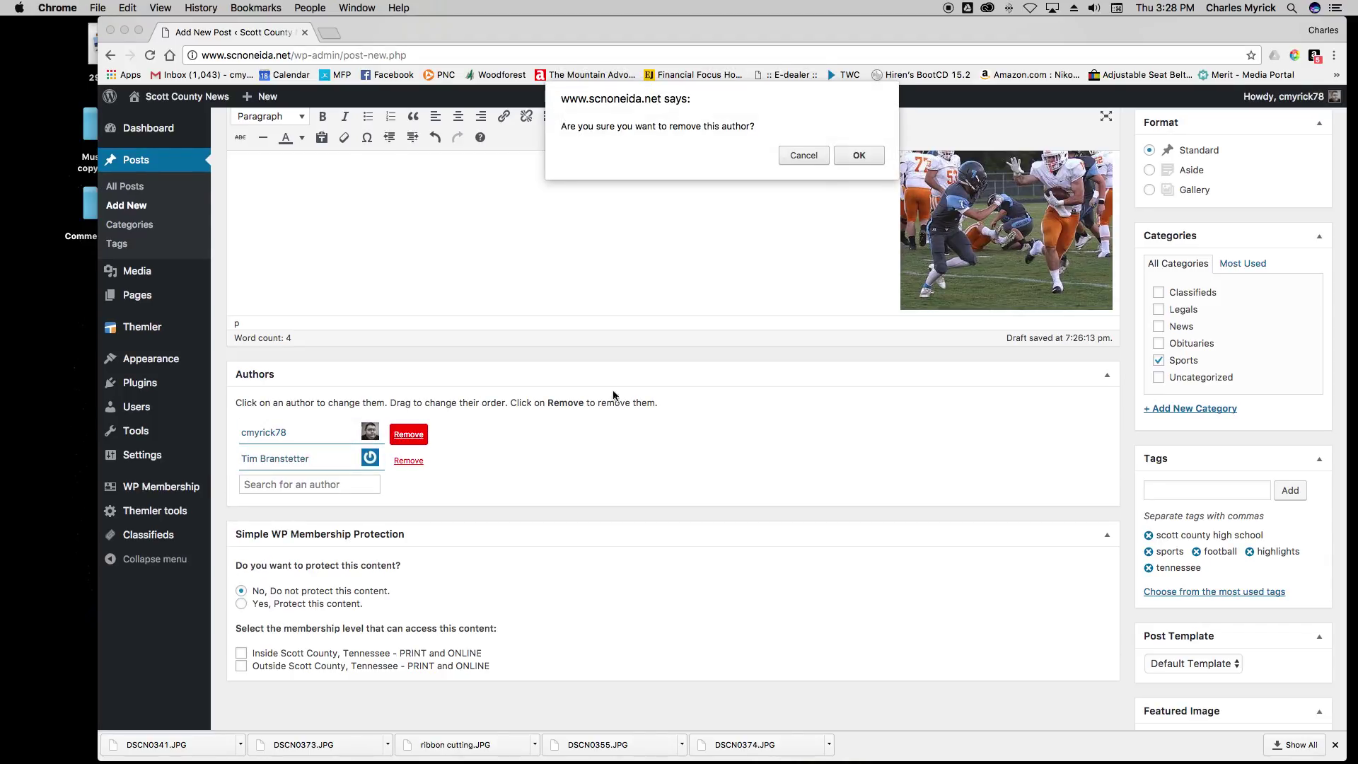
{"action": "left_click", "coordinate": [848, 154]}
{"action": "scroll", "coordinate": [870, 482], "scroll_direction": "up", "scroll_amount": 5}
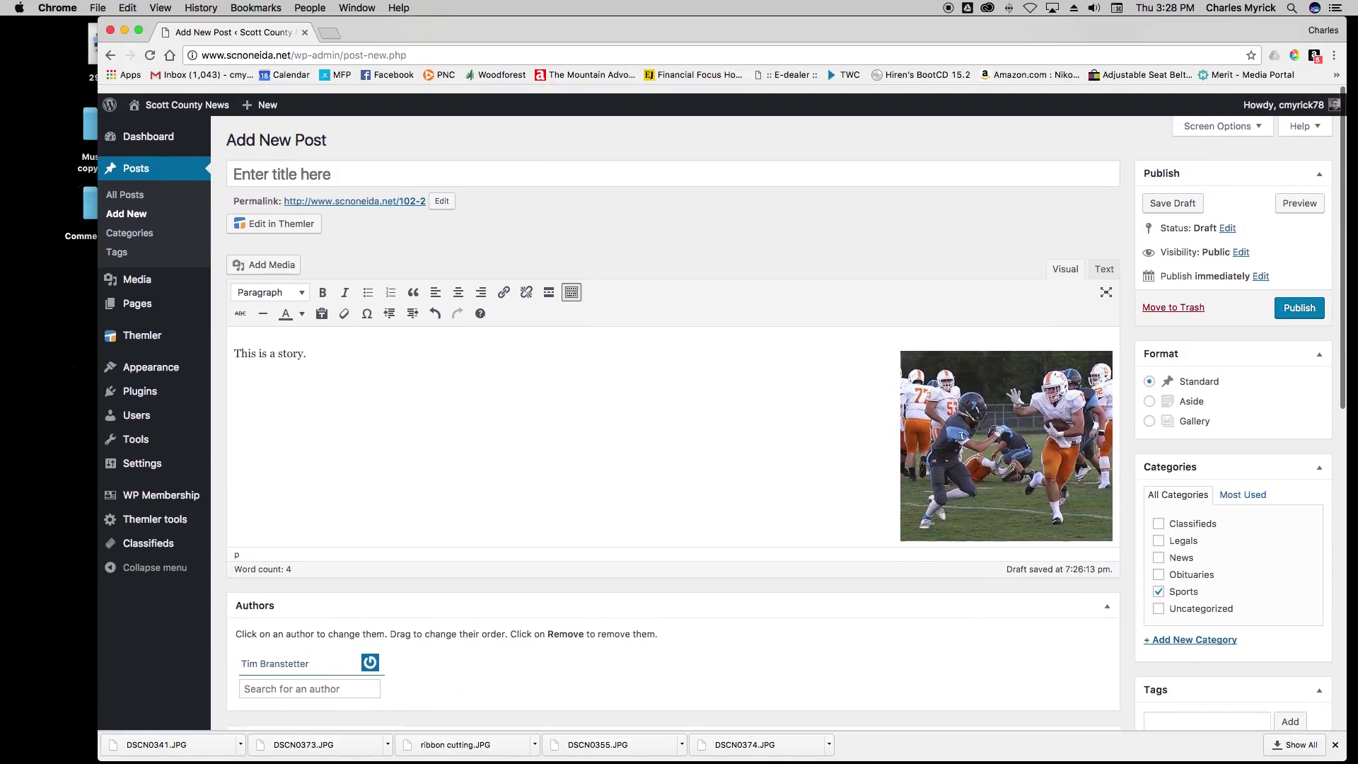